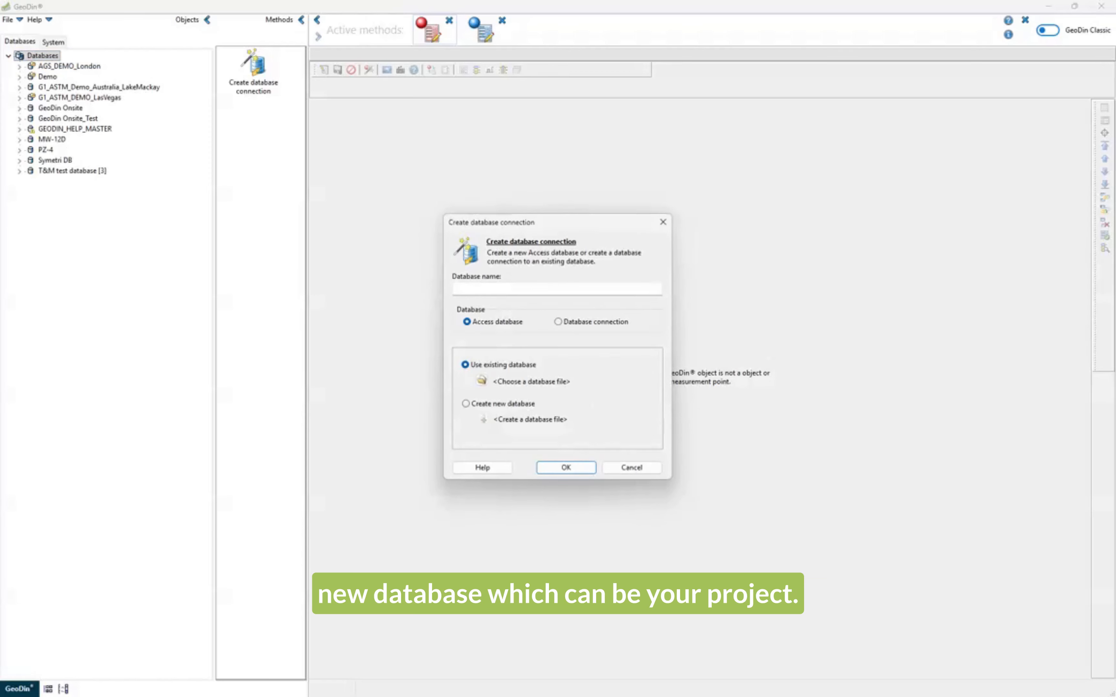
# - Create a database connection named AGS with a new Access 2007 database file called AGS in the Desktop's AGS folder
pyautogui.click(530, 289)
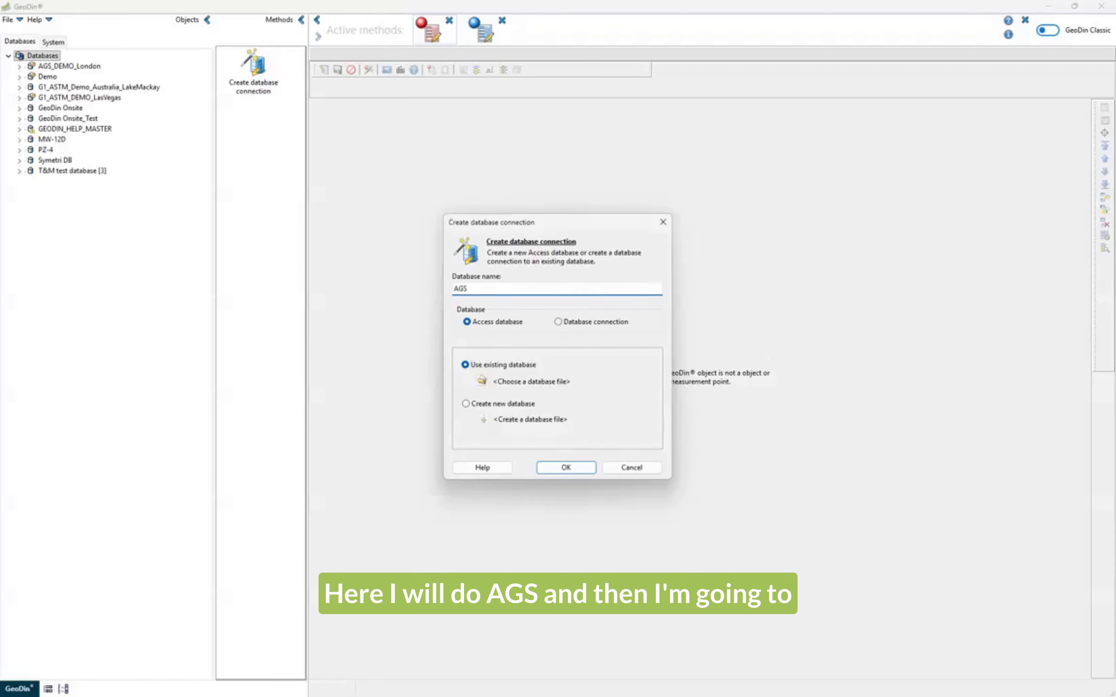
pyautogui.click(465, 405)
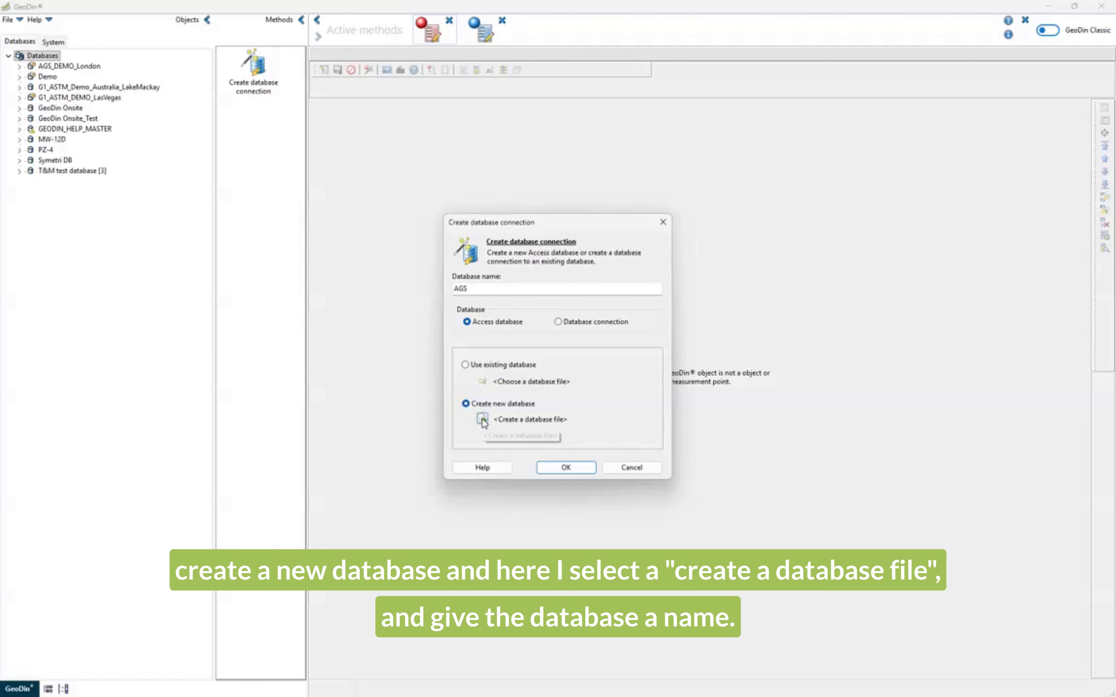
pyautogui.click(483, 420)
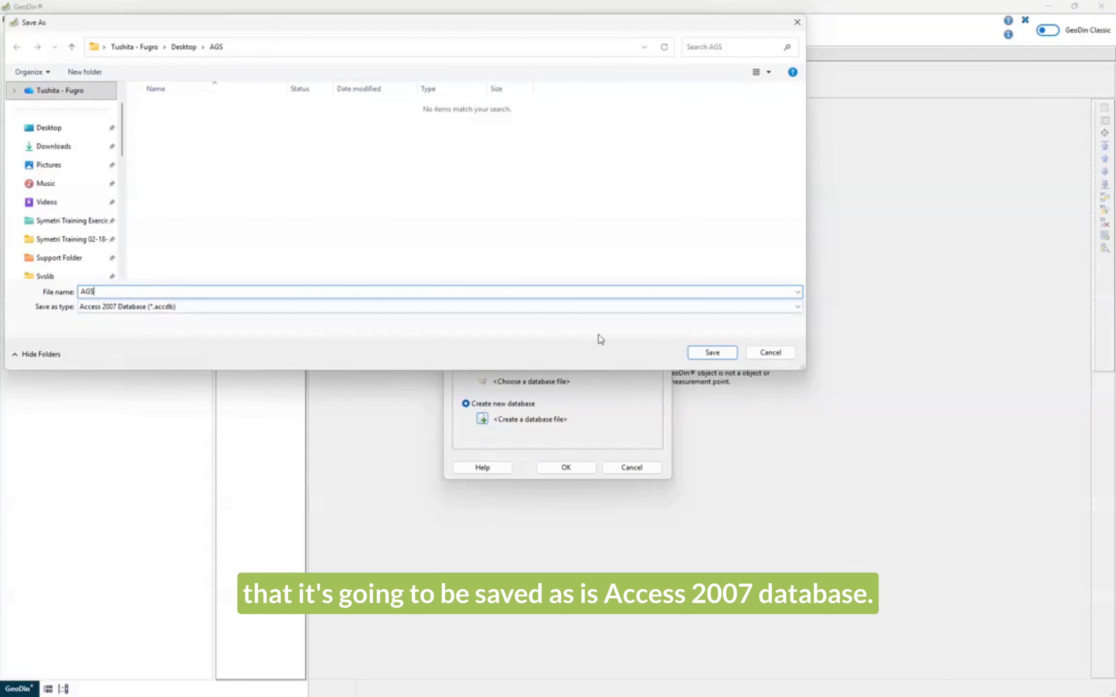
pyautogui.click(712, 353)
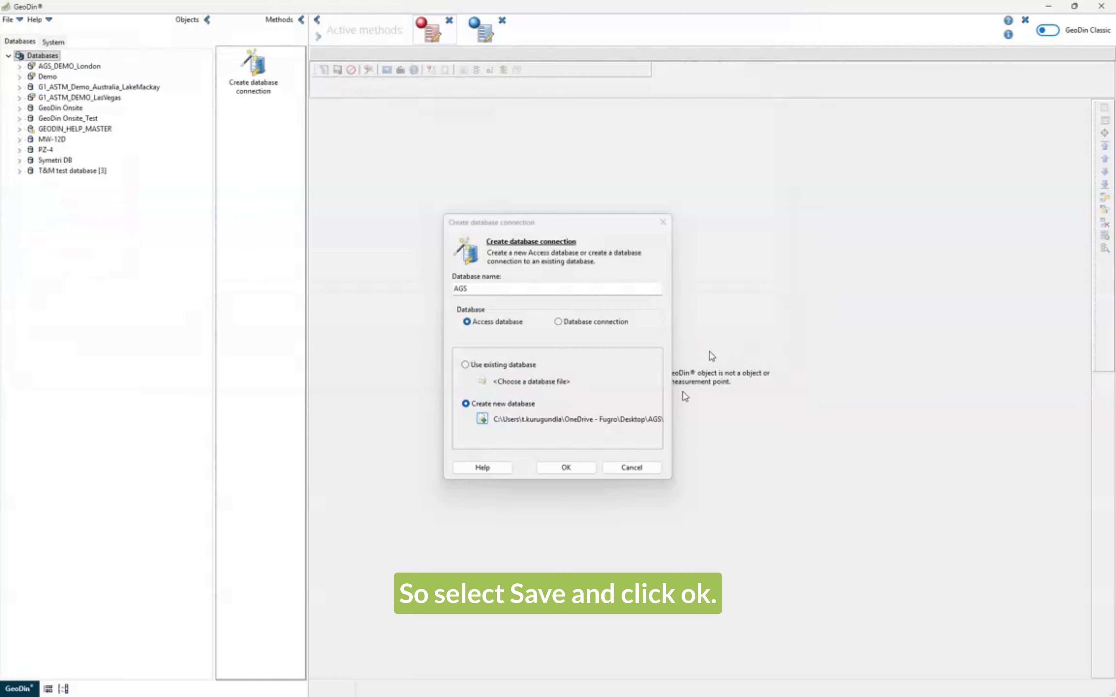
pyautogui.click(571, 468)
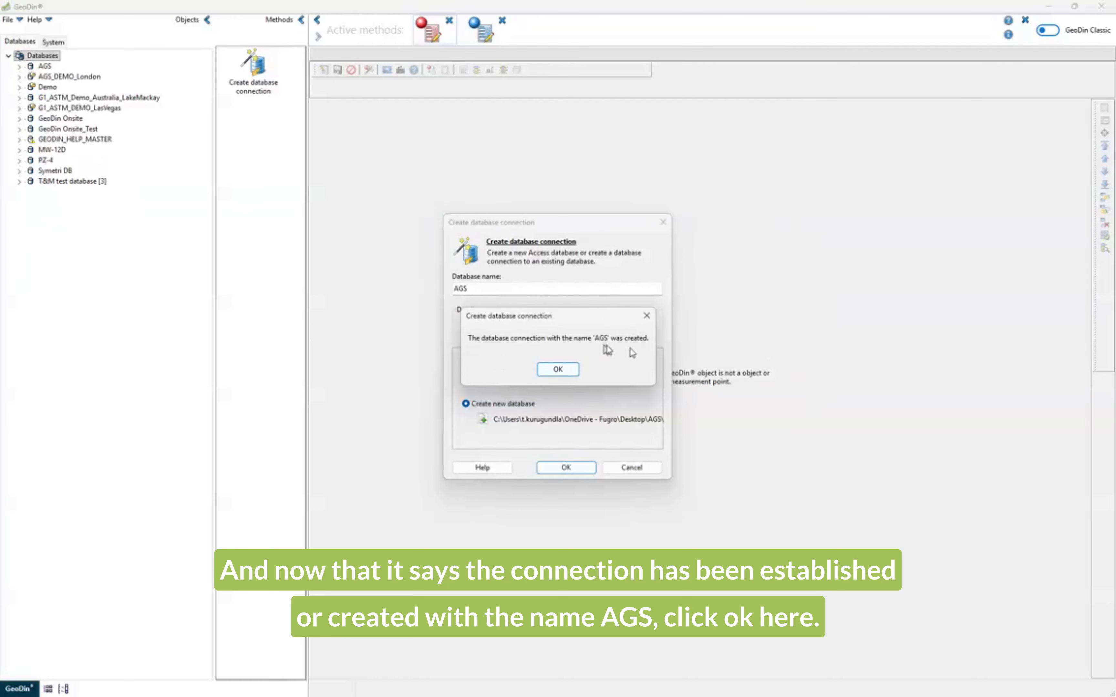
pyautogui.click(568, 375)
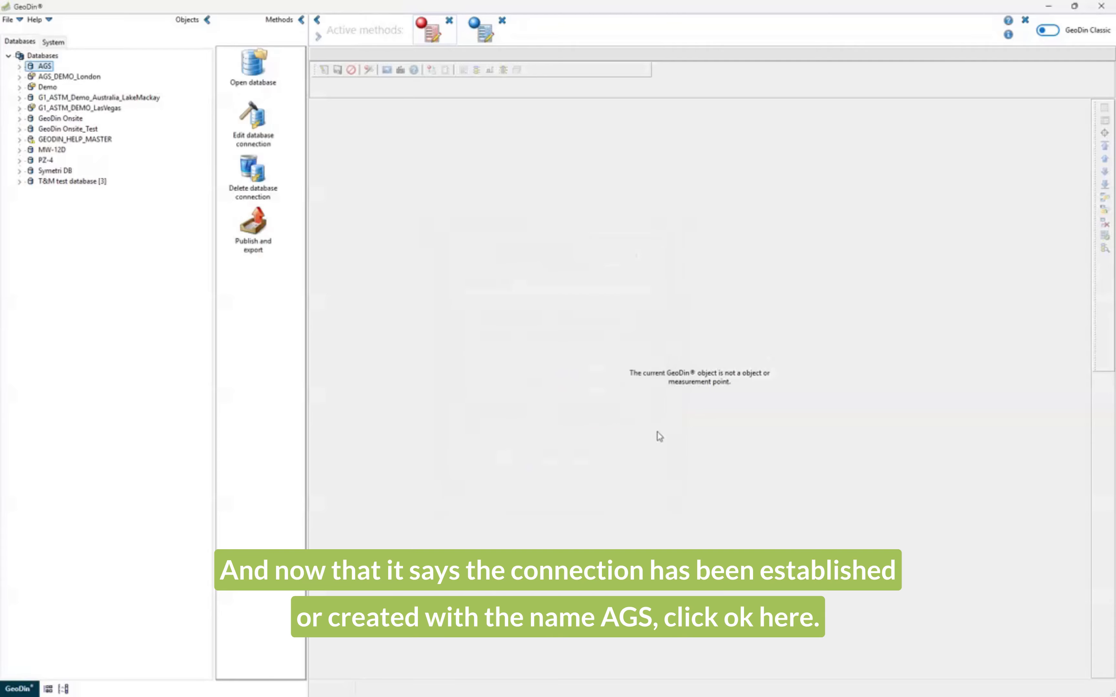
# - Open the AGS database and launch its AGS import in a maximized window
pyautogui.click(22, 68)
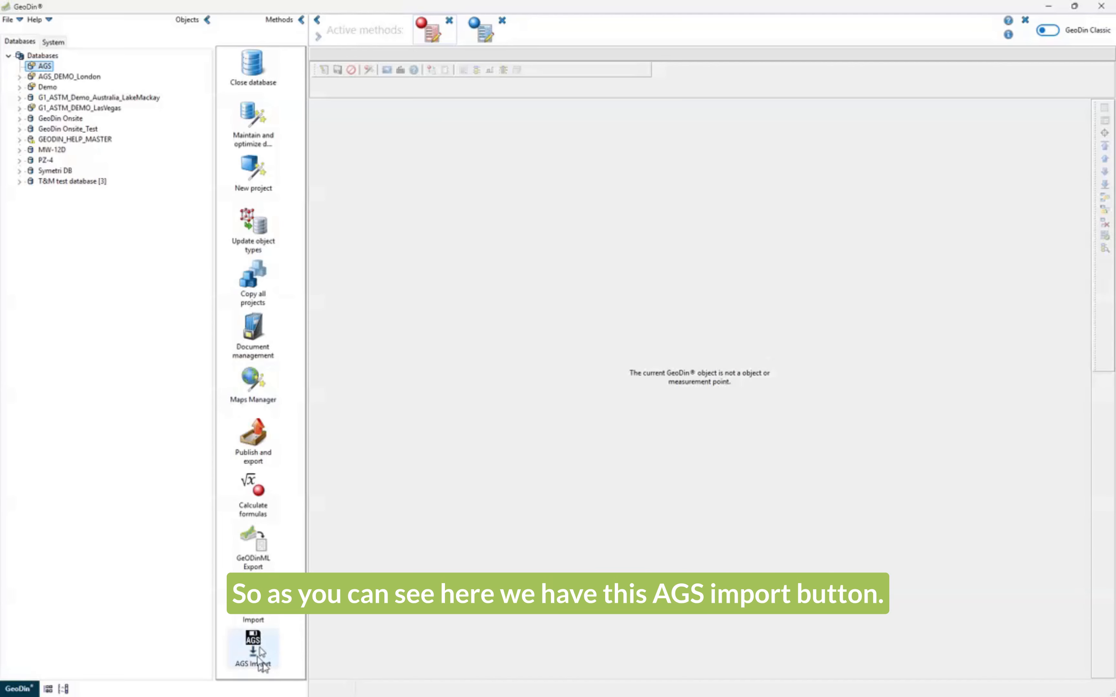
pyautogui.click(266, 646)
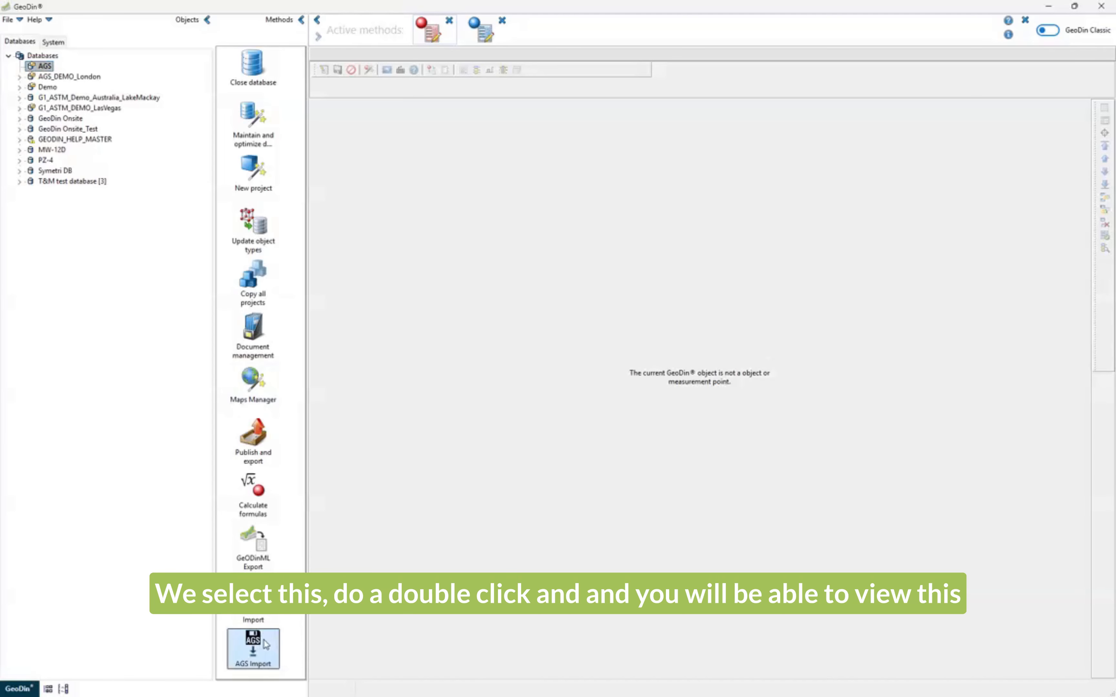
pyautogui.doubleClick(266, 644)
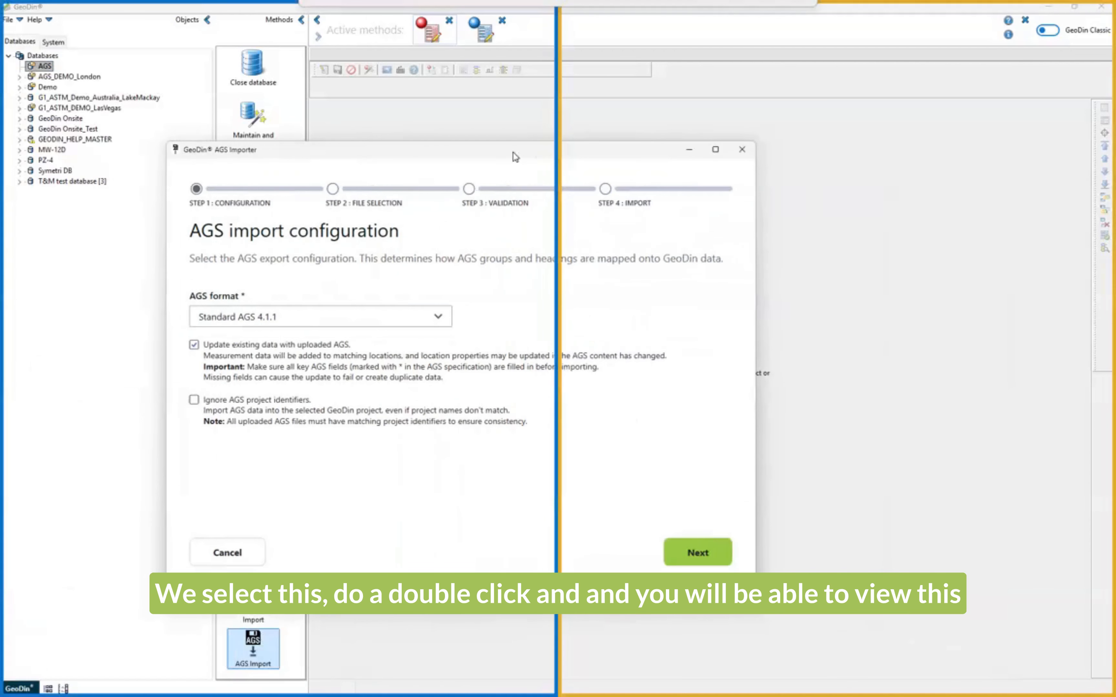
pyautogui.click(516, 9)
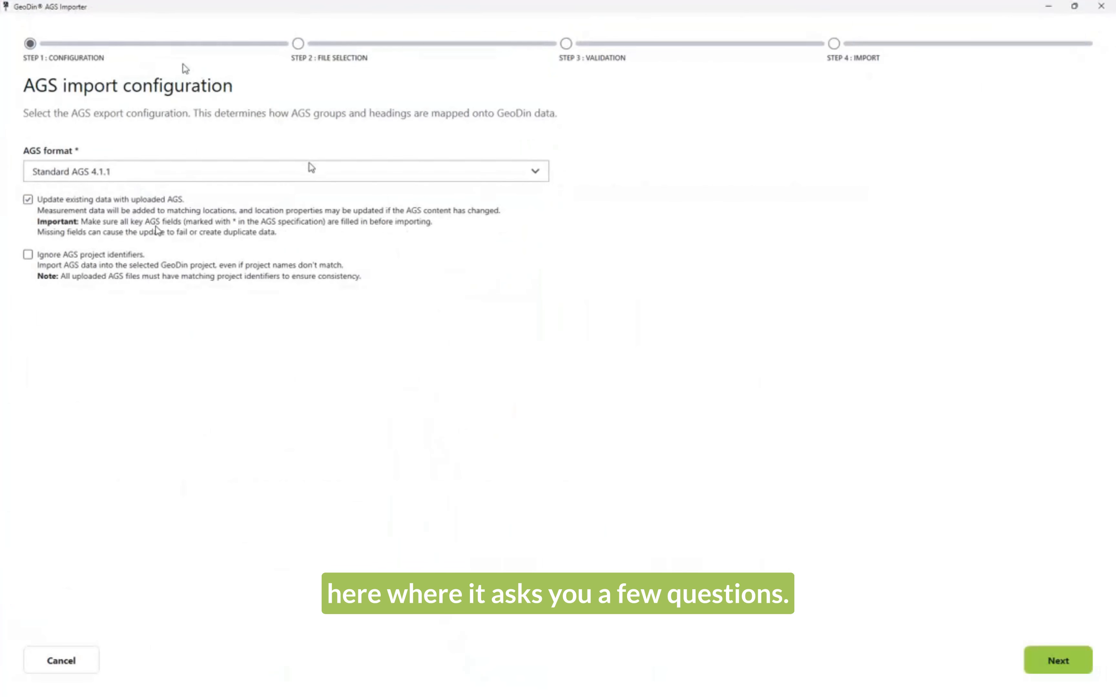
# - Set the import's AGS format to Standard AGS 4.1.1 and proceed to file selection
pyautogui.click(310, 176)
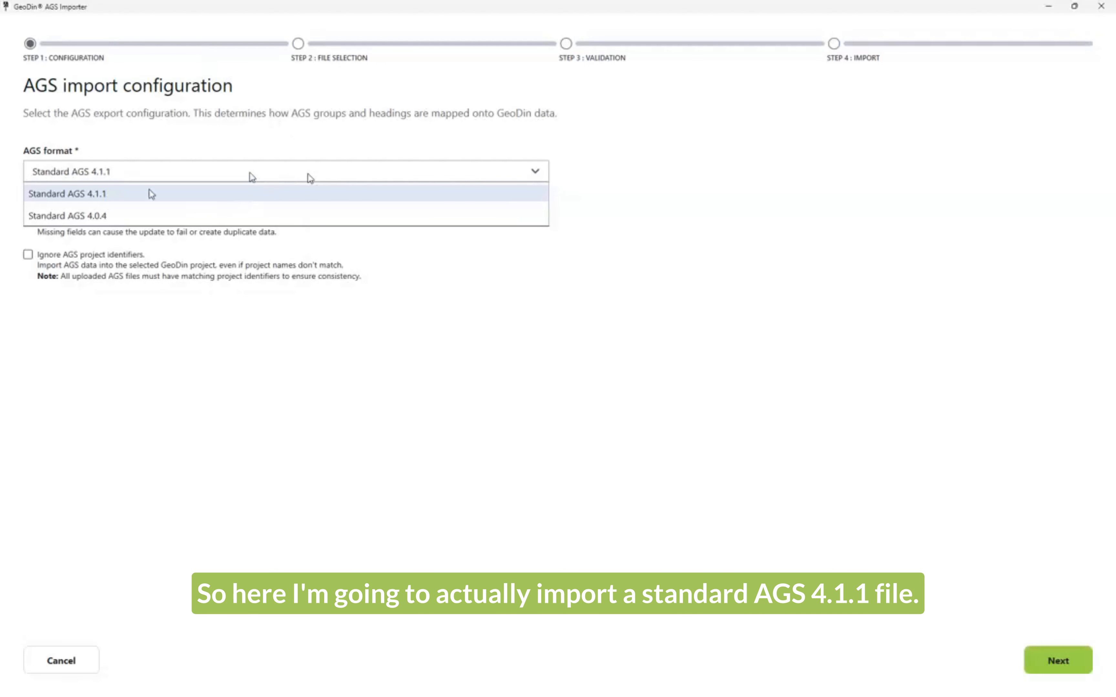
pyautogui.click(186, 194)
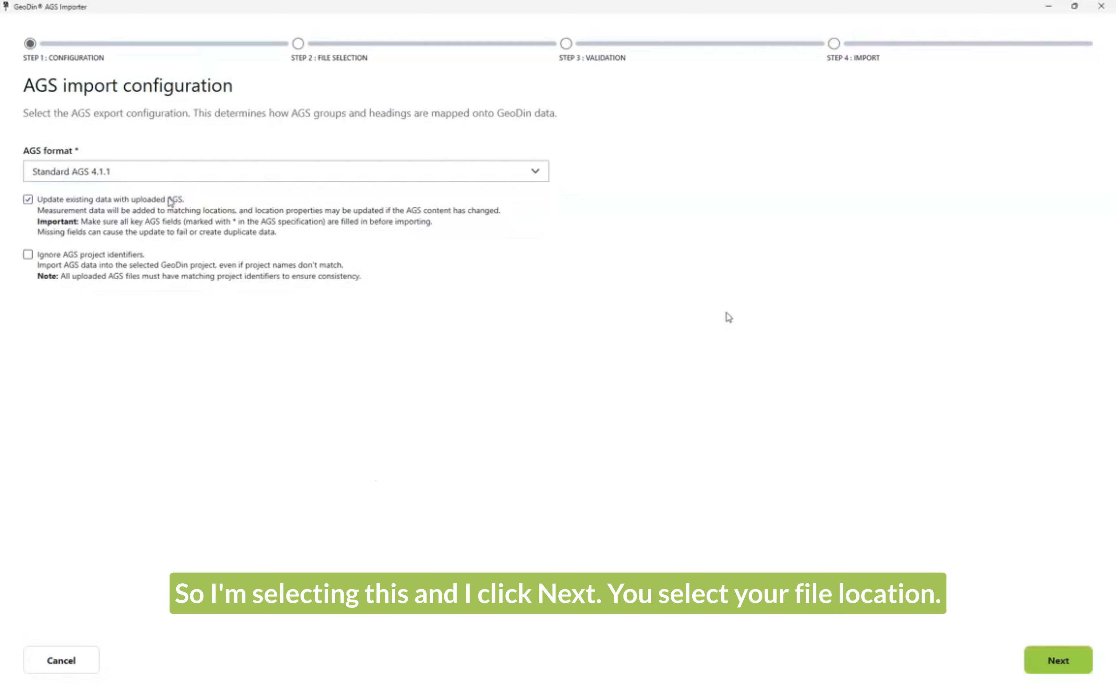
pyautogui.click(1056, 660)
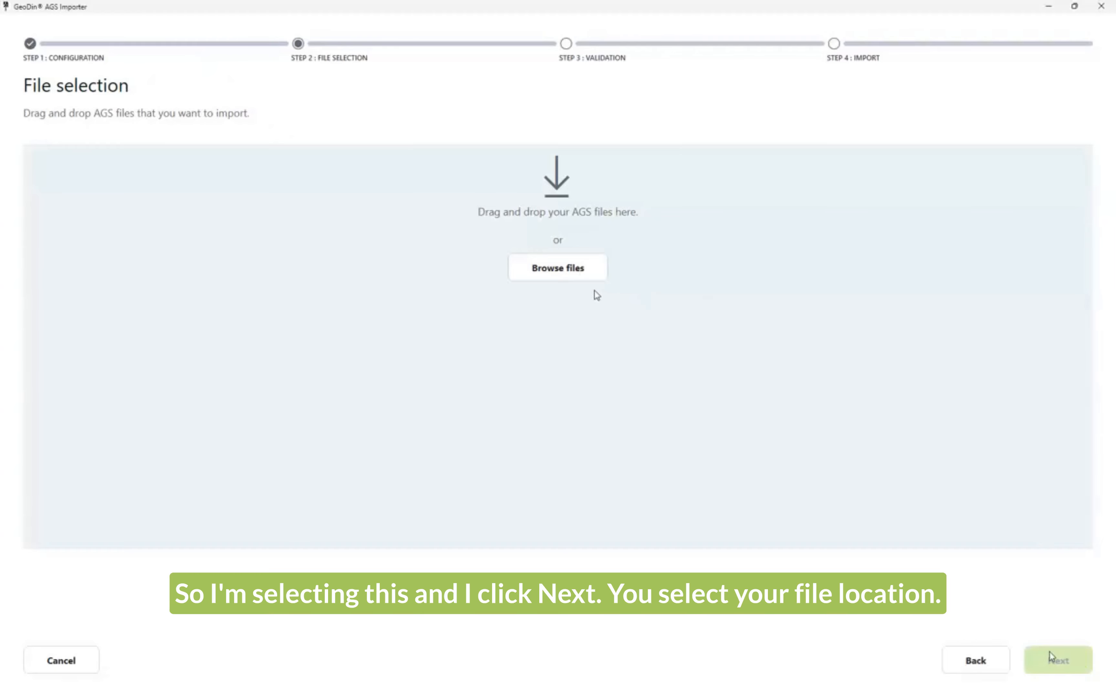
# - Validate the export.ags file from the Desktop's AGS folder and import it into the AGS database
pyautogui.click(578, 281)
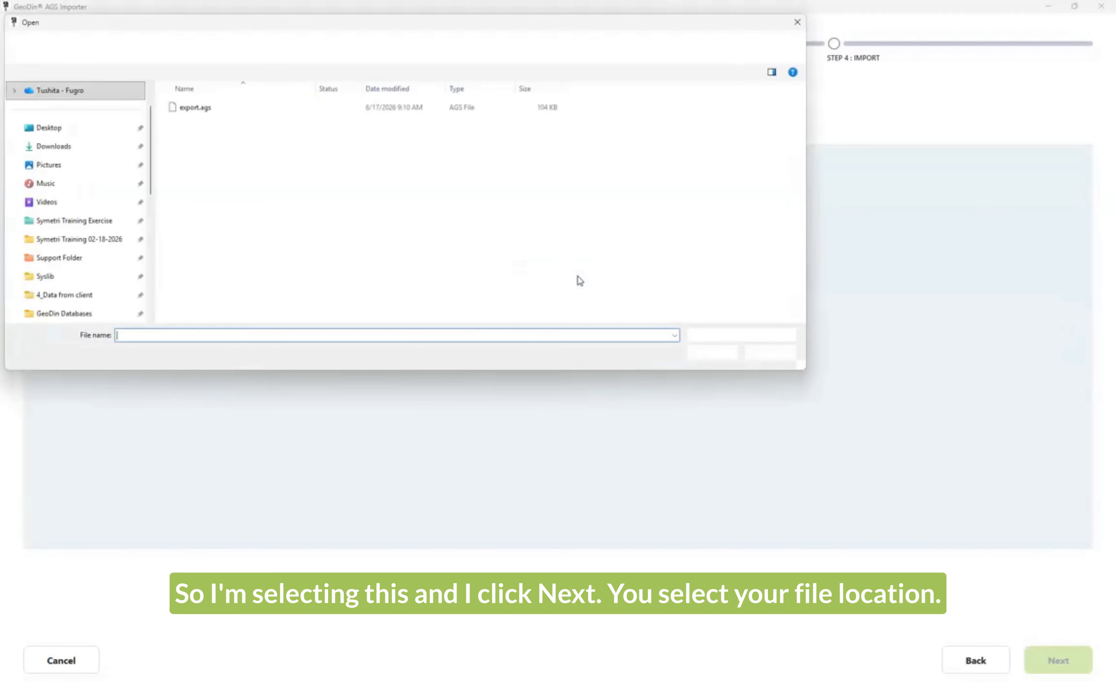
pyautogui.click(222, 114)
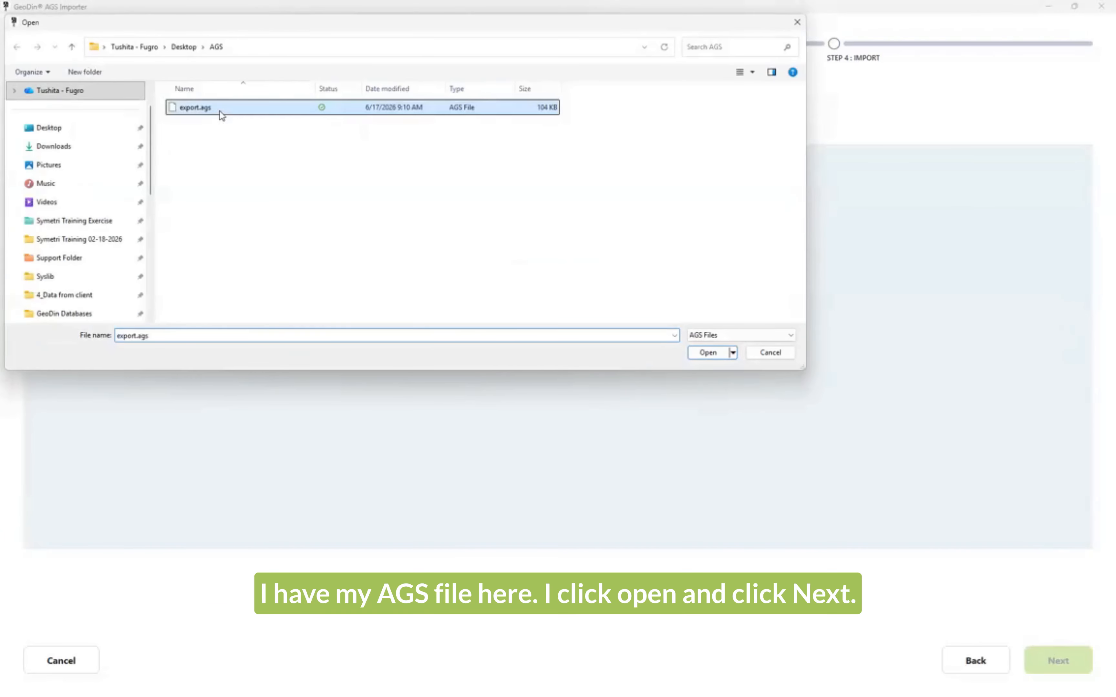
pyautogui.click(714, 354)
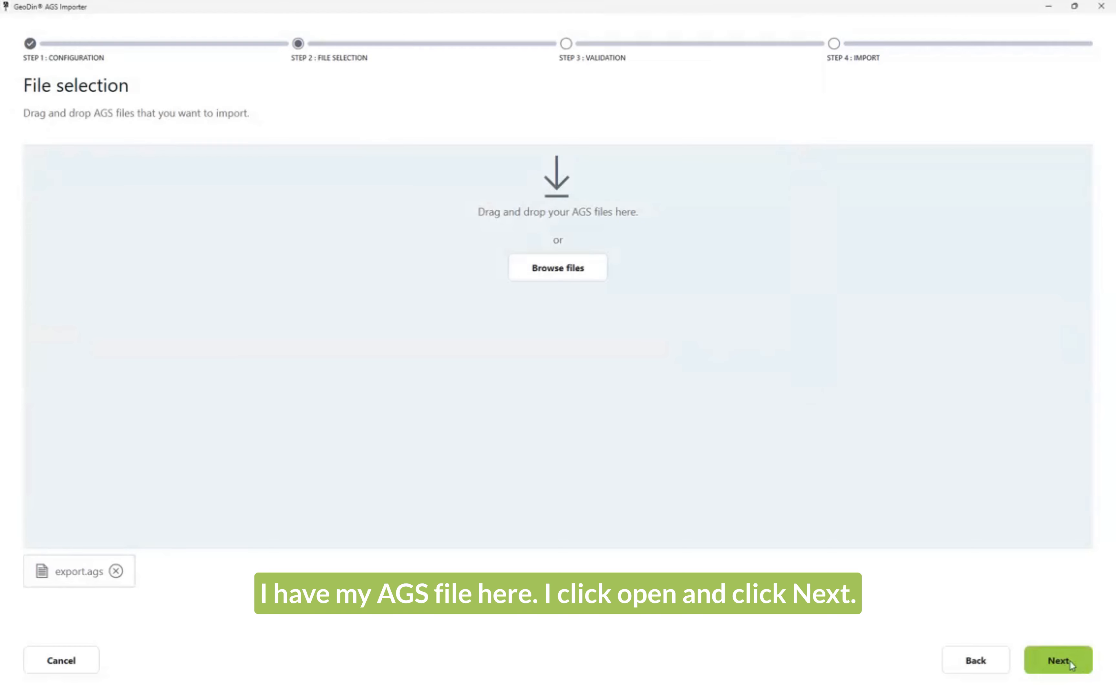
pyautogui.click(1069, 661)
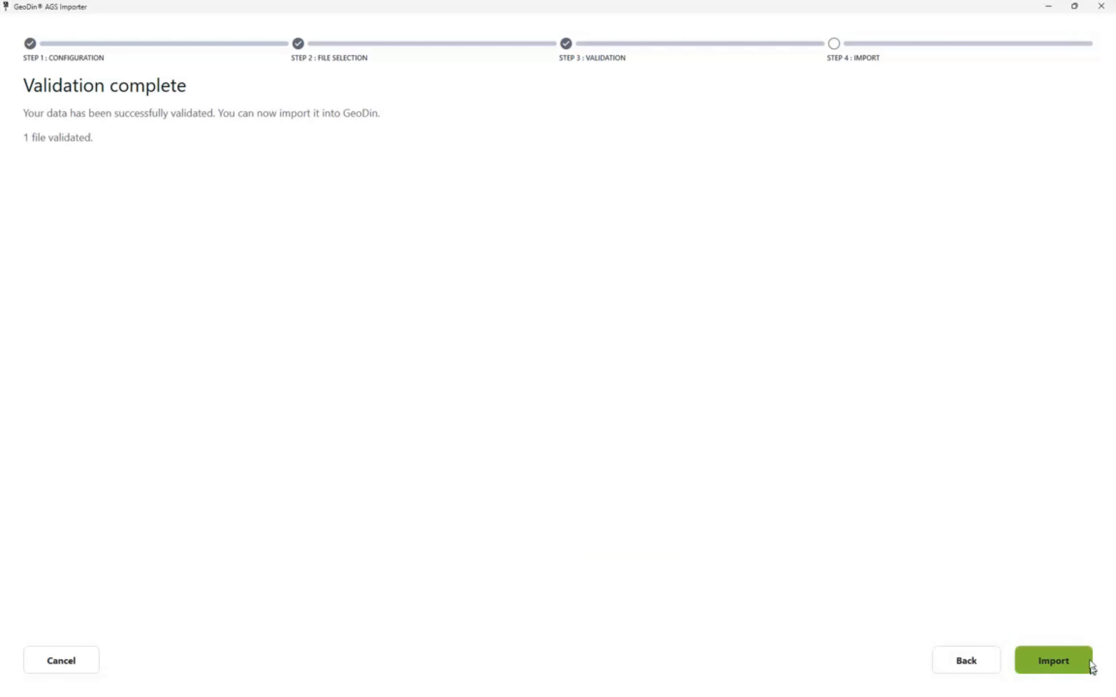
pyautogui.click(1055, 661)
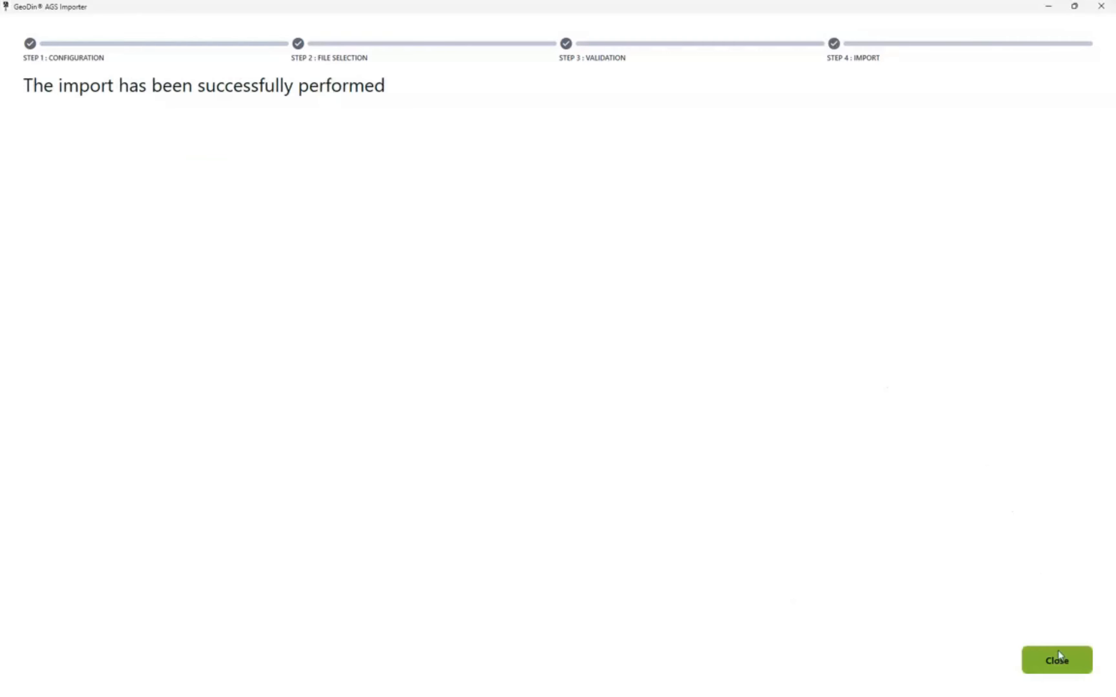
pyautogui.click(1058, 653)
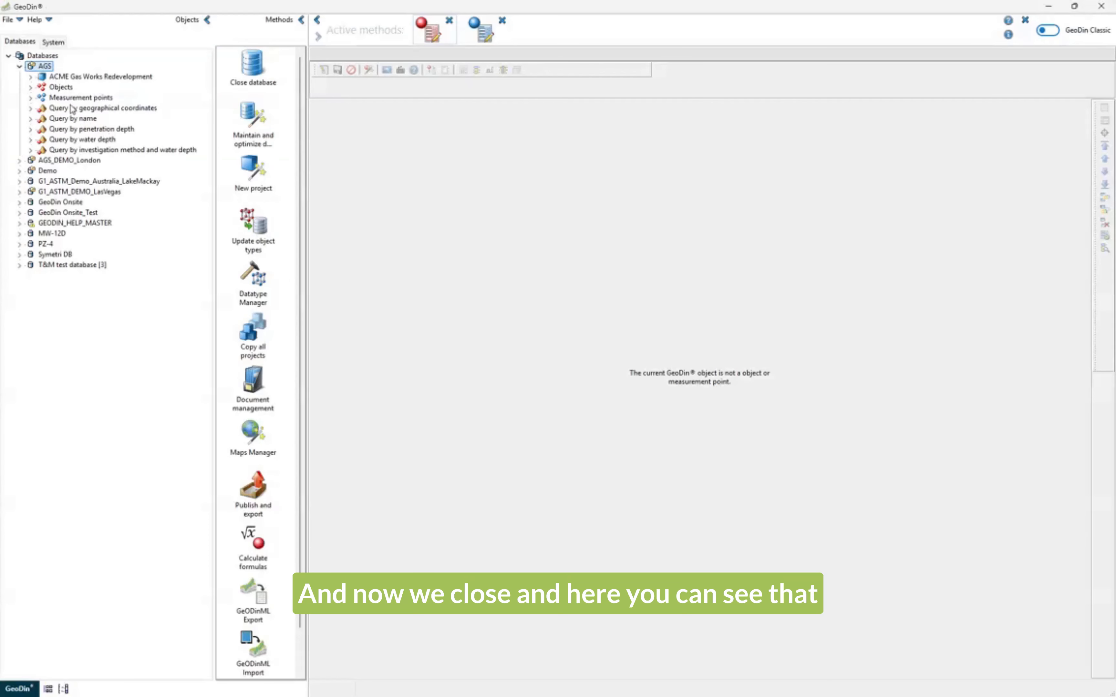
# - Open the ACME Gas Works Redevelopment project and display location 327-16A from all its objects
pyautogui.click(70, 77)
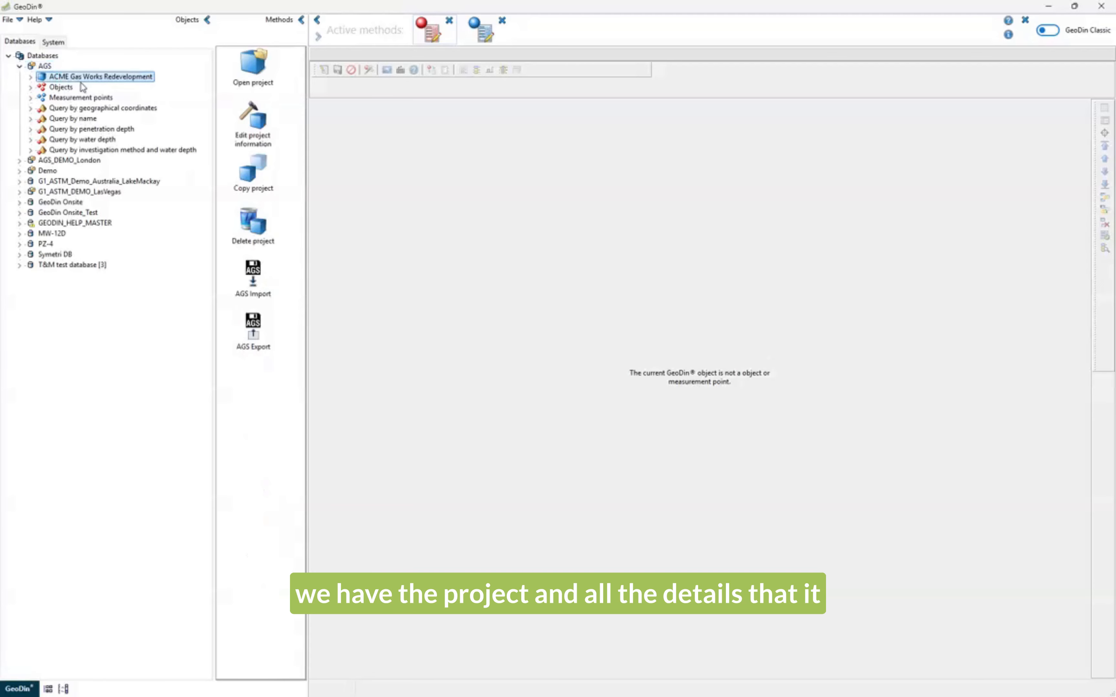
pyautogui.click(30, 77)
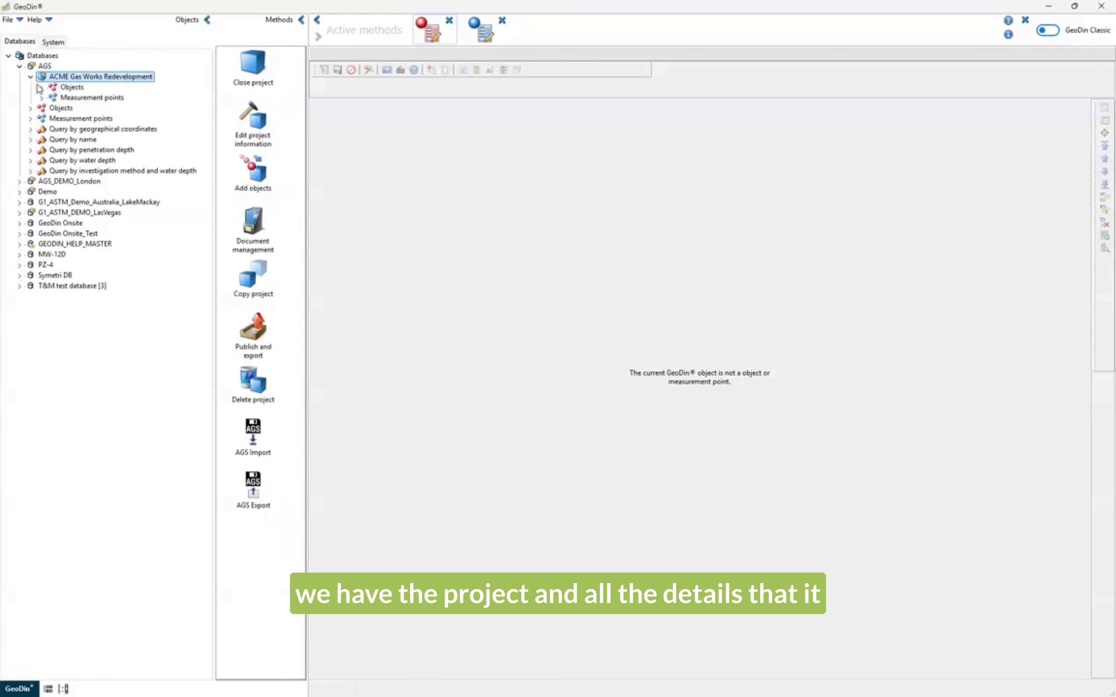
pyautogui.click(40, 87)
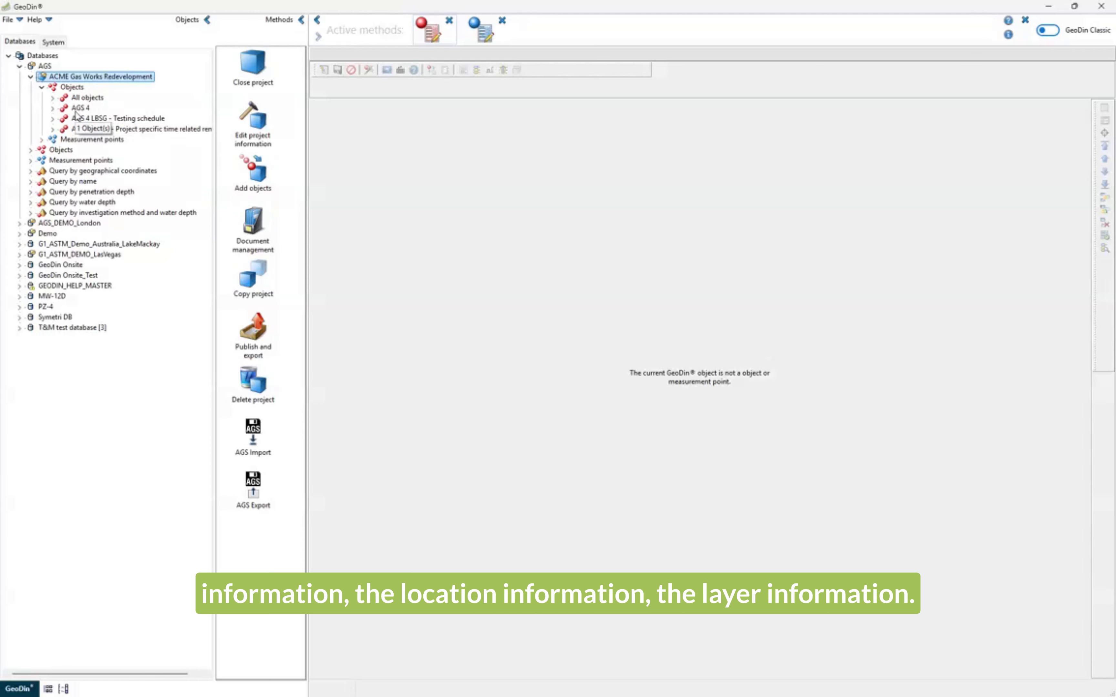
pyautogui.click(79, 108)
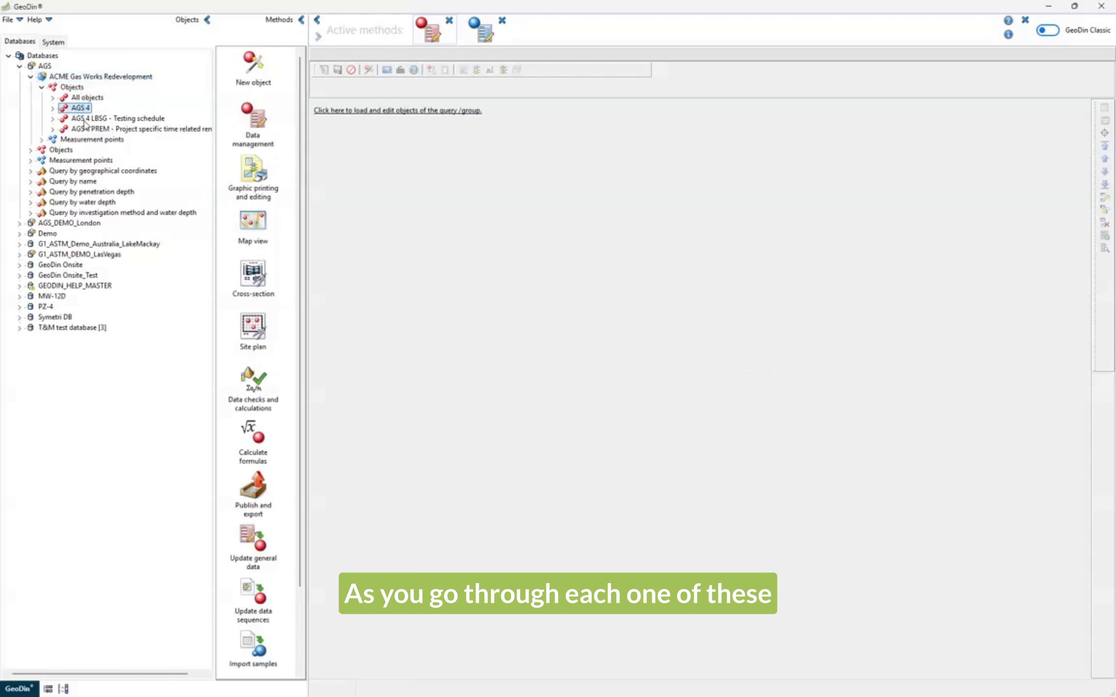
pyautogui.click(52, 98)
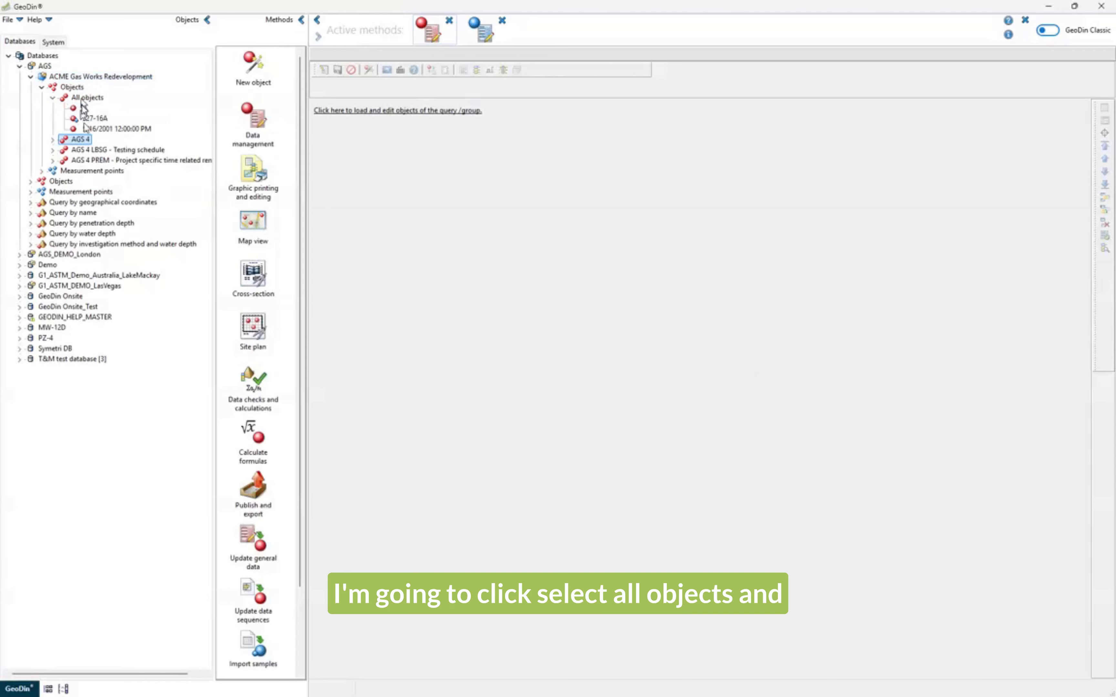
pyautogui.click(87, 121)
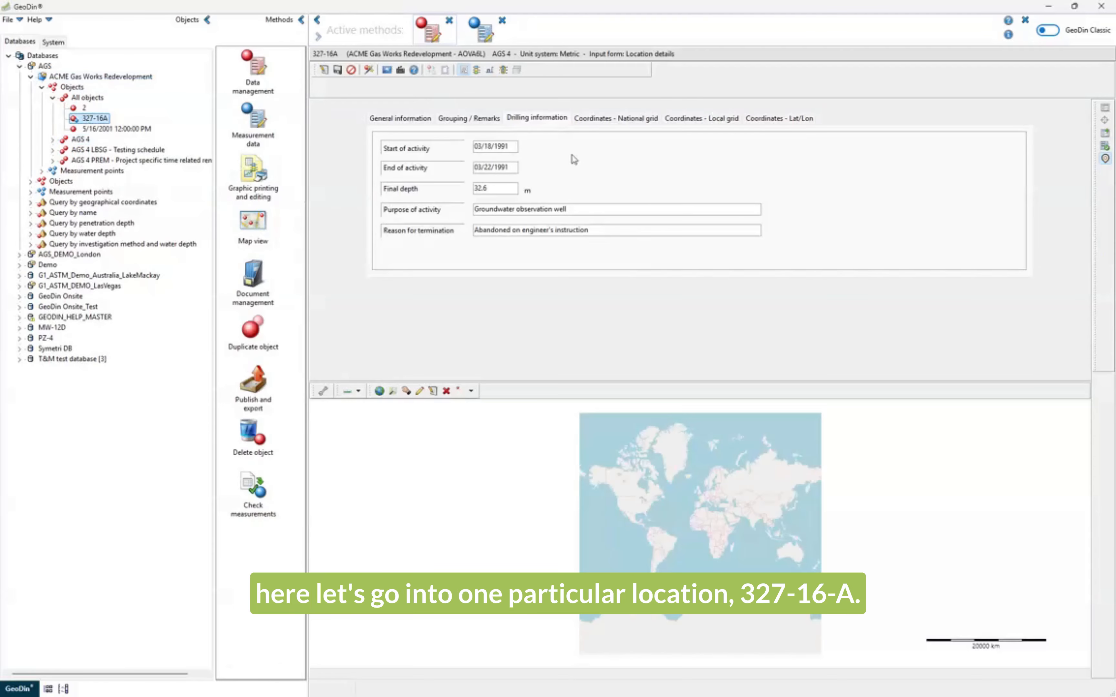
# - Examine the general information of 327-16A and its activity type dictionary entry, leaving the value as it is
pyautogui.click(398, 118)
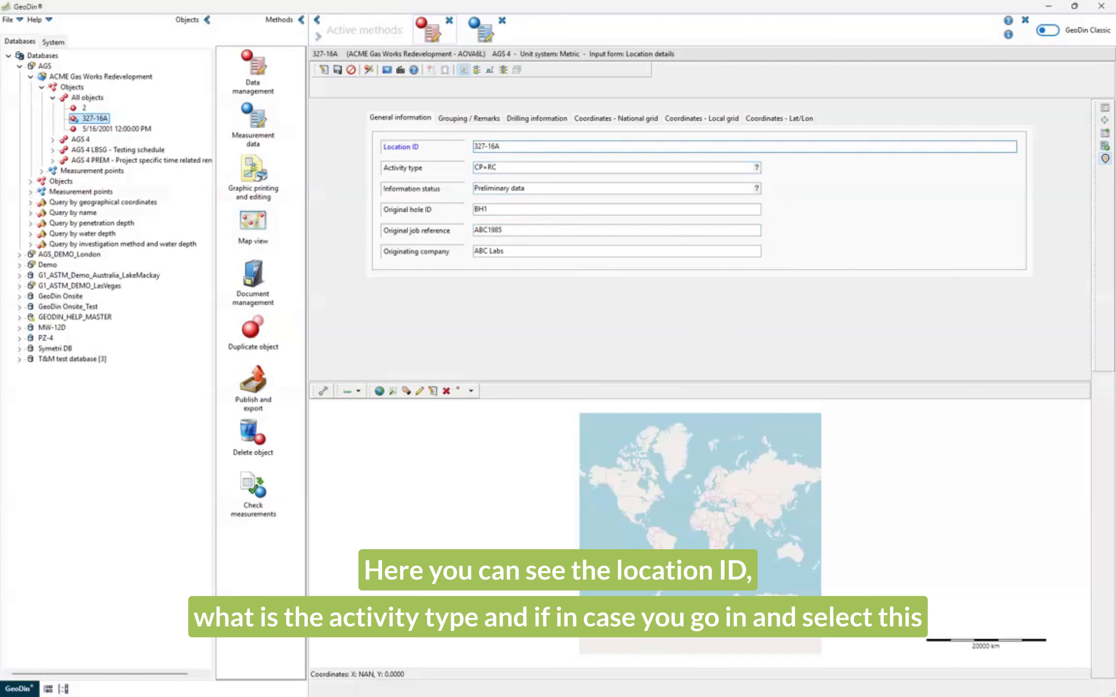
pyautogui.click(516, 165)
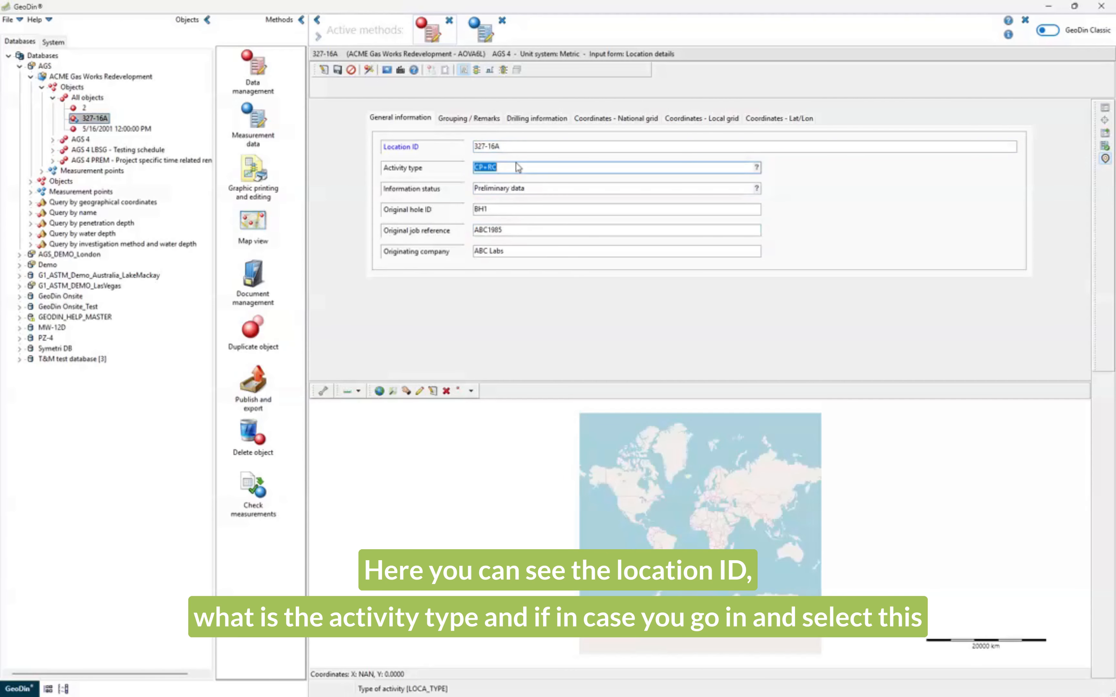
pyautogui.click(756, 167)
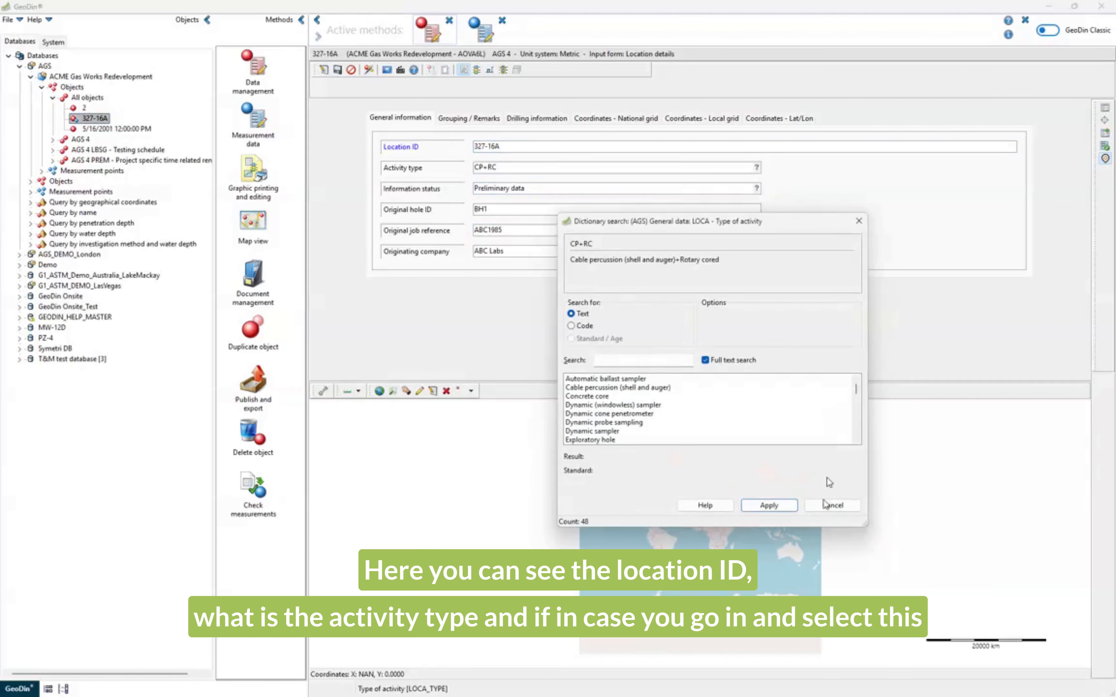
pyautogui.moveTo(857, 523); pyautogui.dragTo(1004, 592)
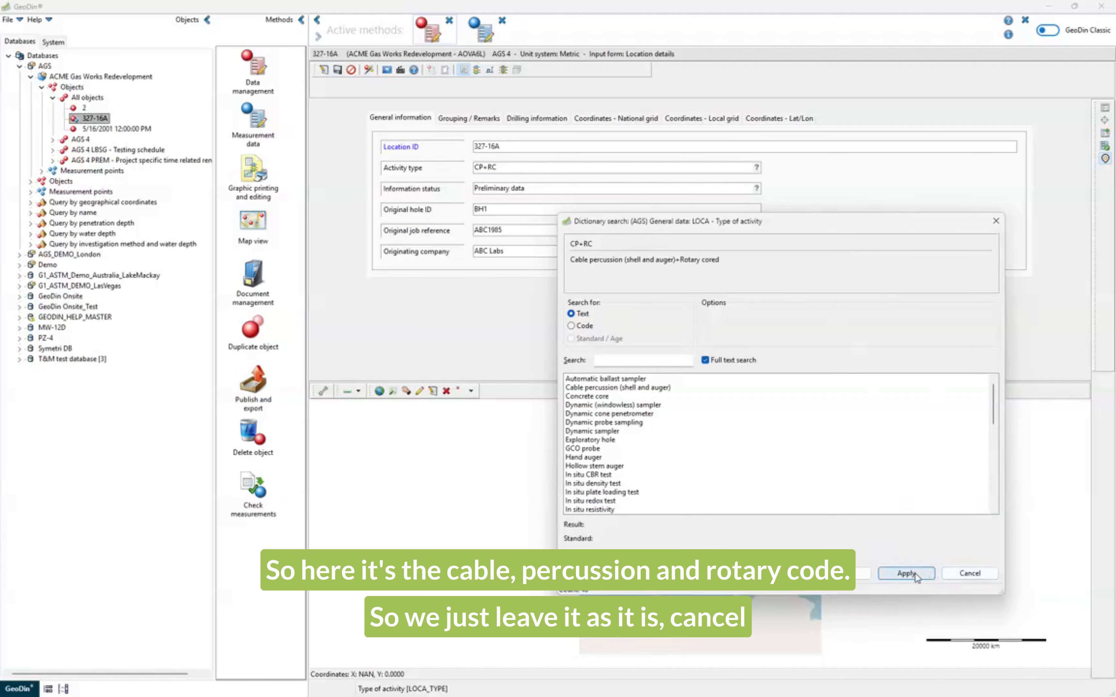
pyautogui.click(972, 574)
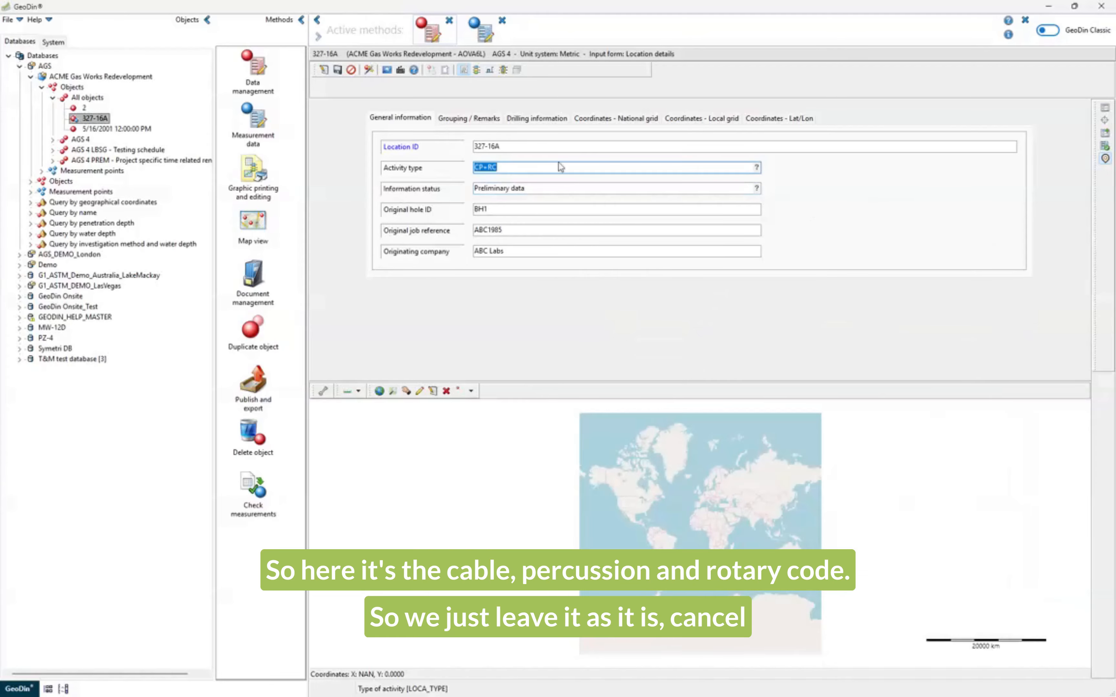
# - Review the grouping remarks, drilling information and national and local grid coordinates of 327-16A, and open its field geological descriptions
pyautogui.click(467, 120)
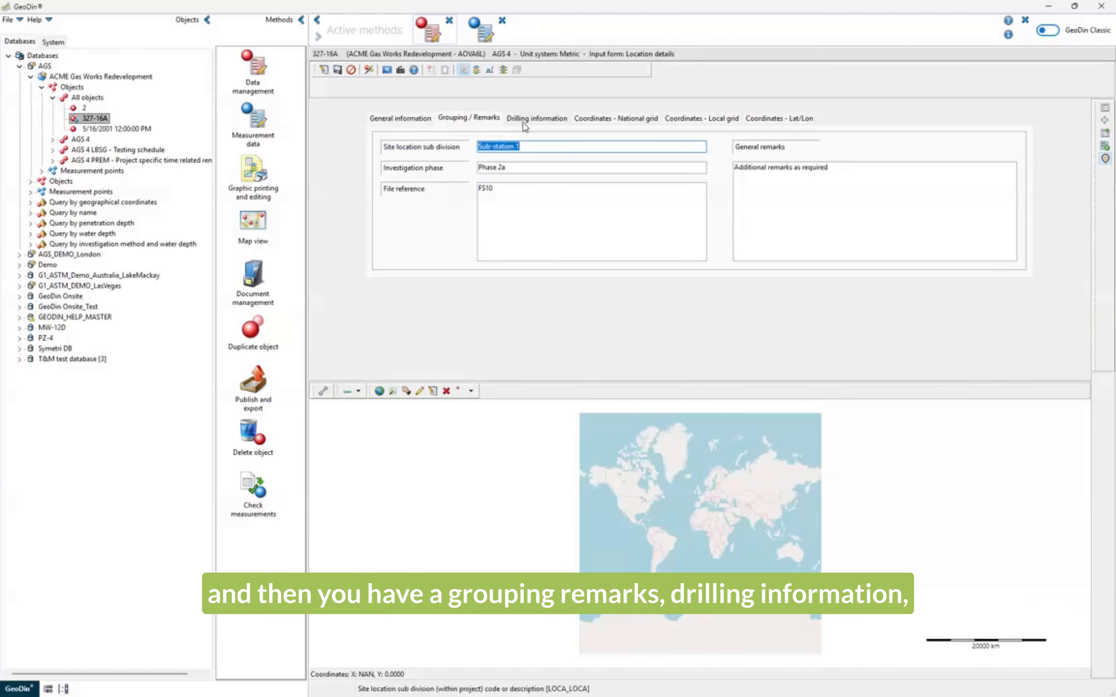
pyautogui.click(535, 121)
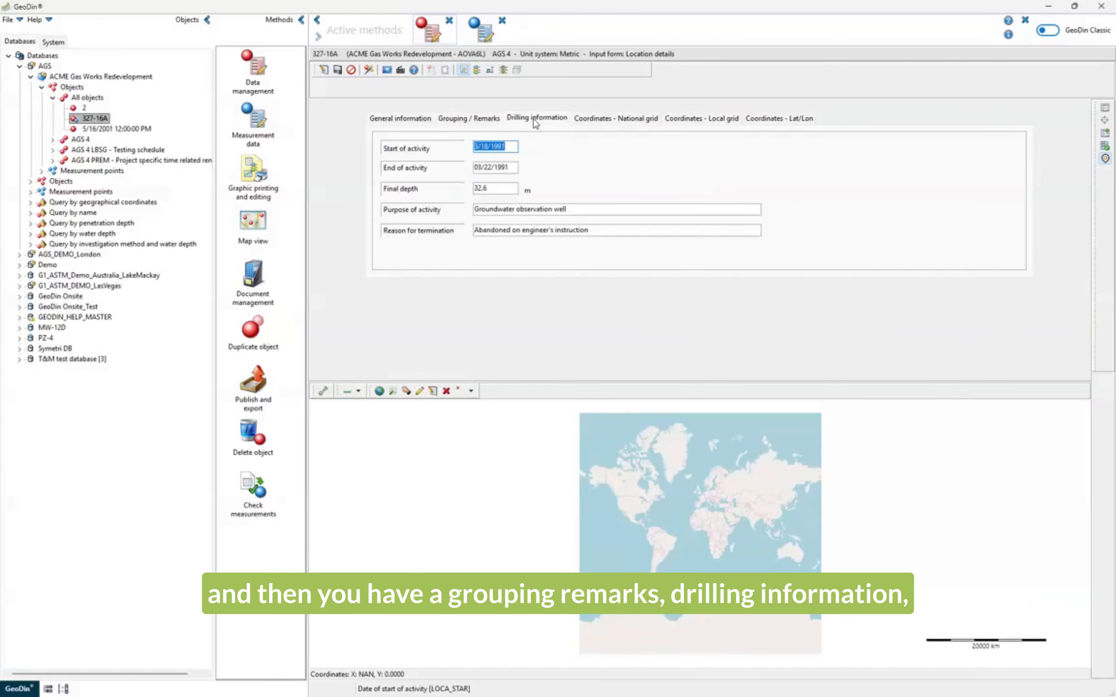
pyautogui.click(607, 121)
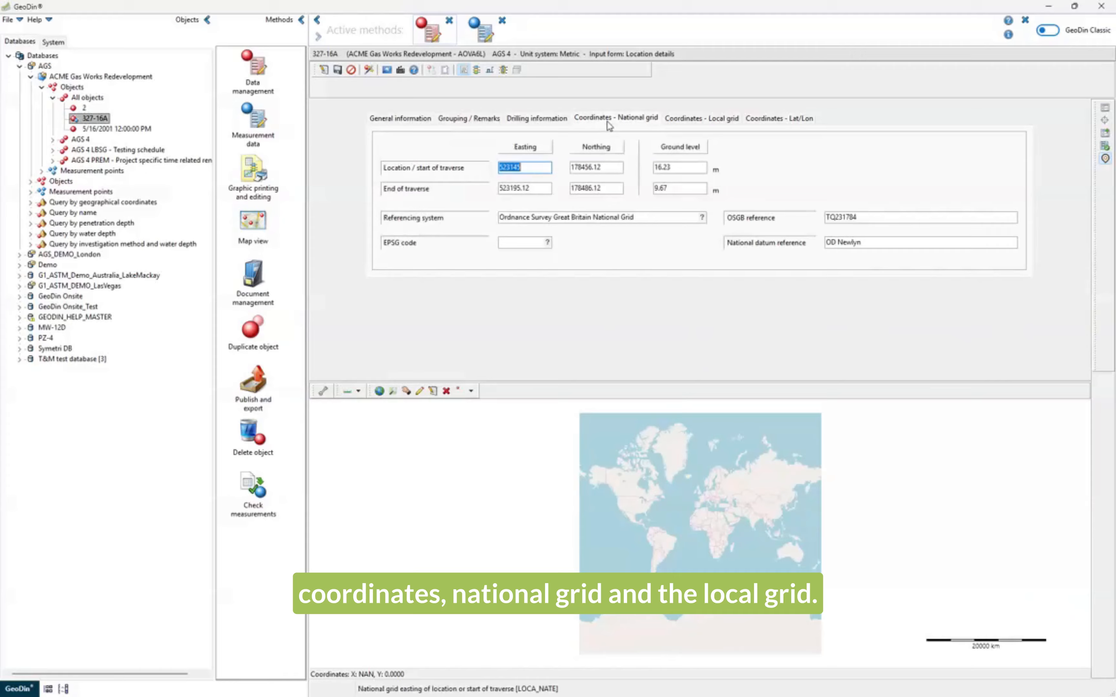
pyautogui.click(698, 121)
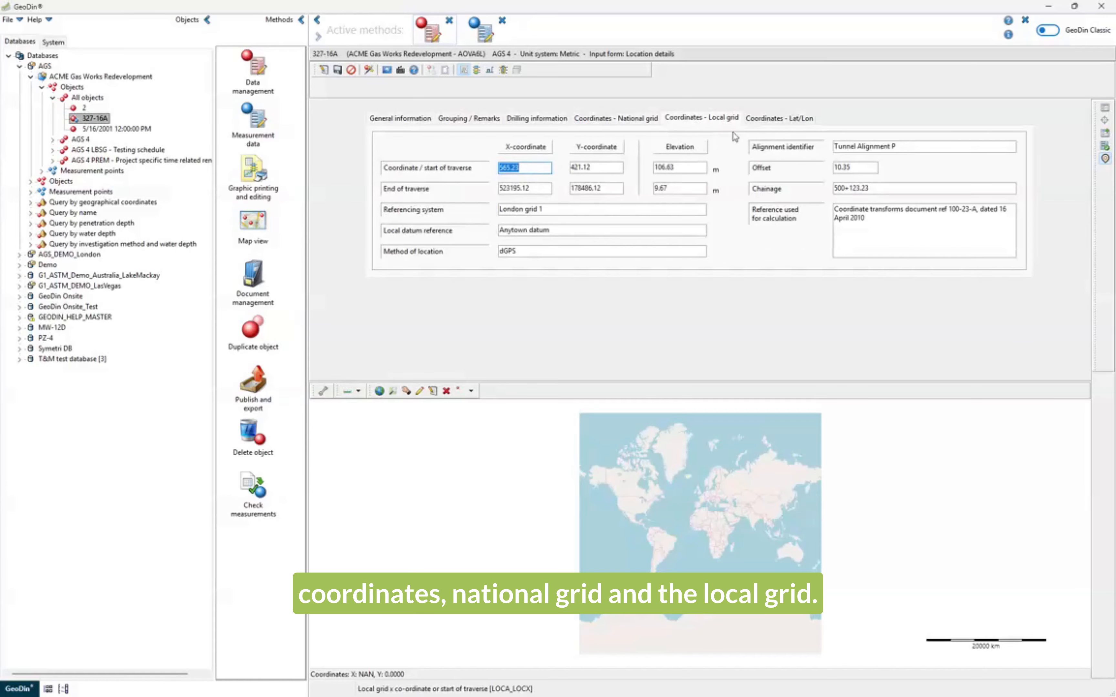
pyautogui.click(477, 70)
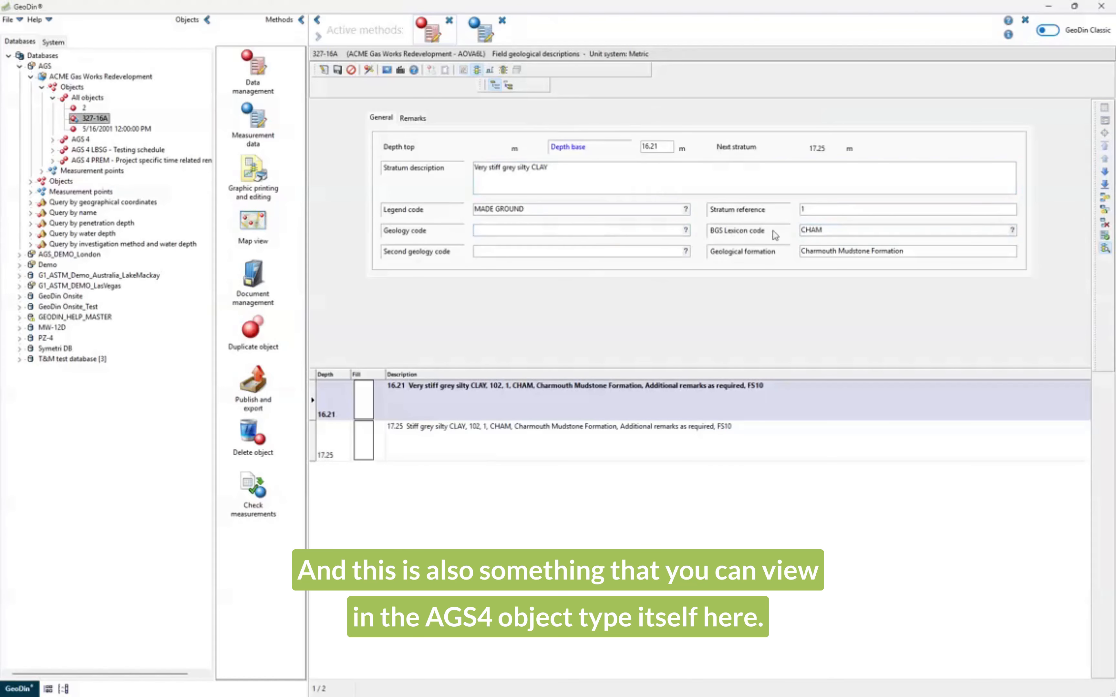
# - Select 327-16A under the AGS 4 object type and inspect the editable stratum description and legend code of its first layer
pyautogui.click(53, 140)
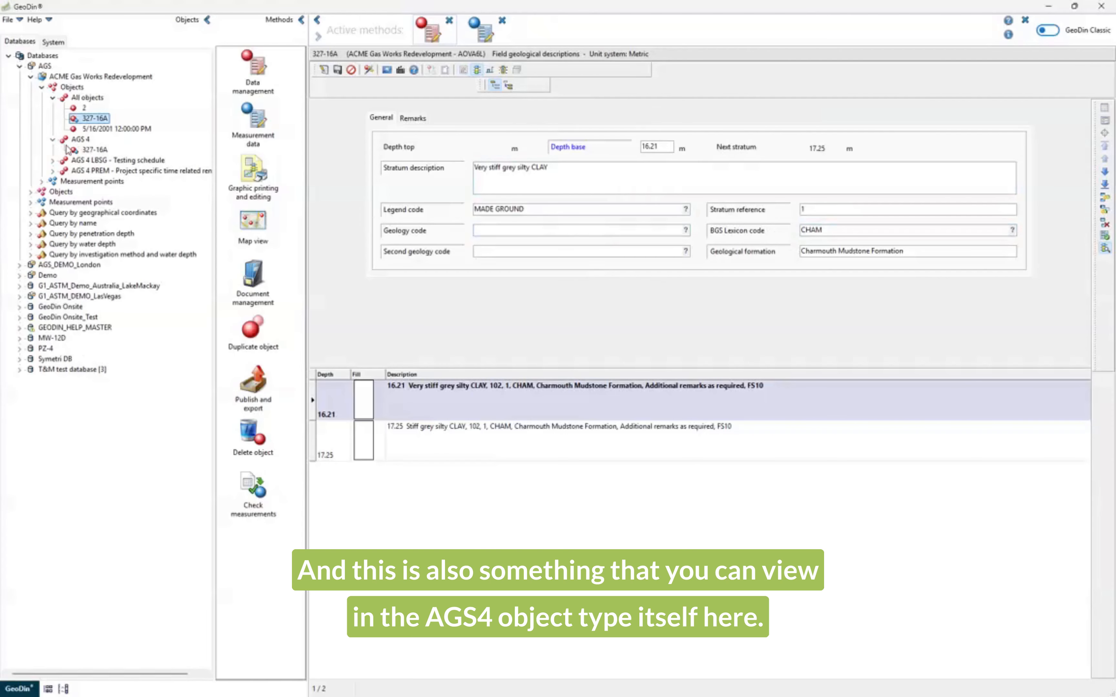
pyautogui.click(88, 149)
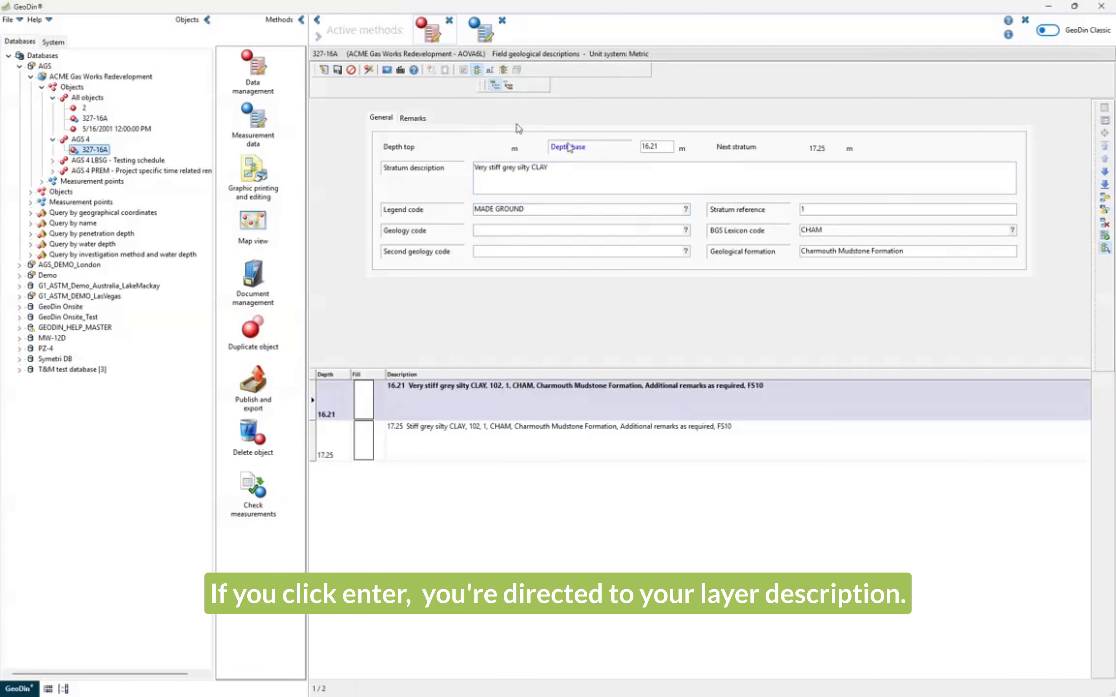
pyautogui.press('Return')
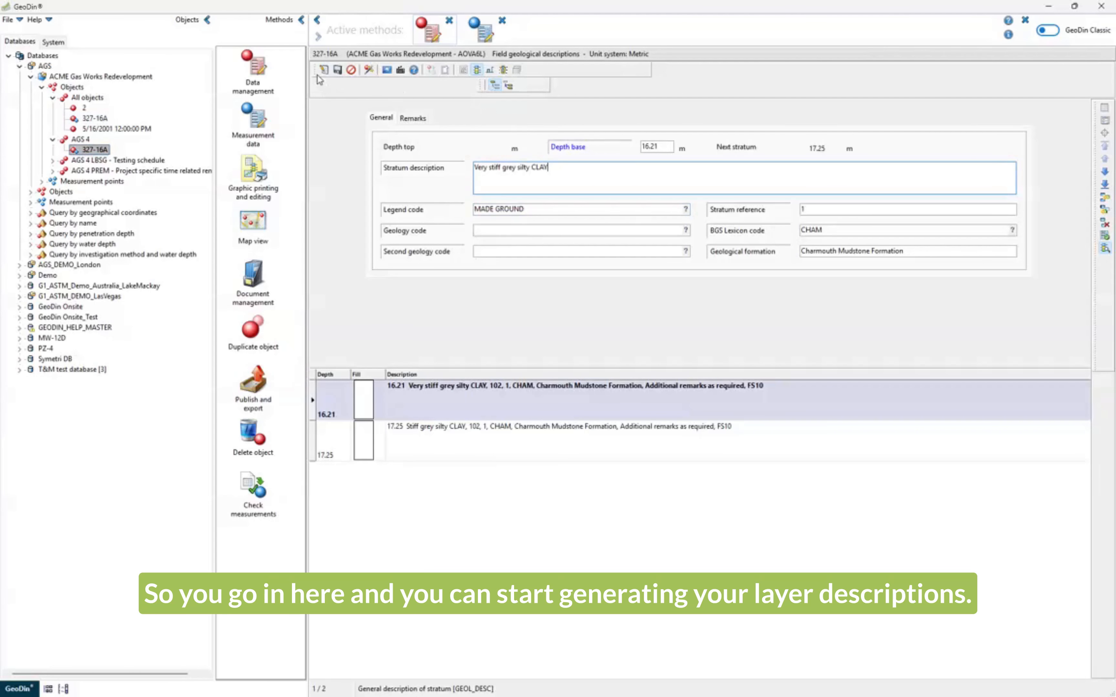
pyautogui.click(339, 71)
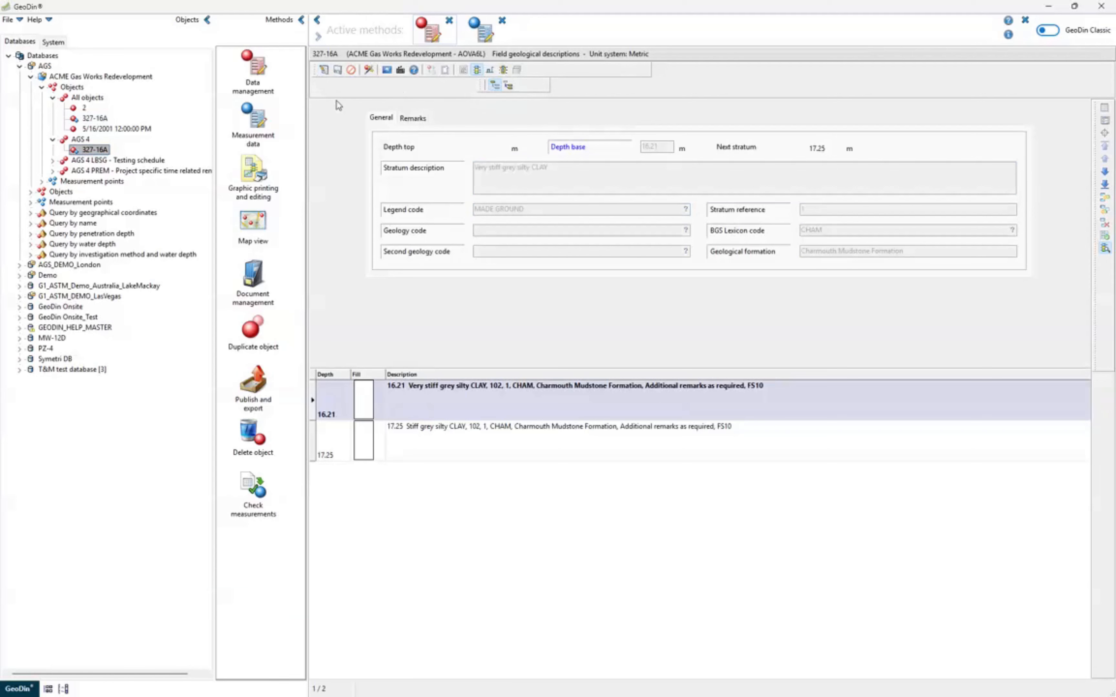
pyautogui.click(324, 70)
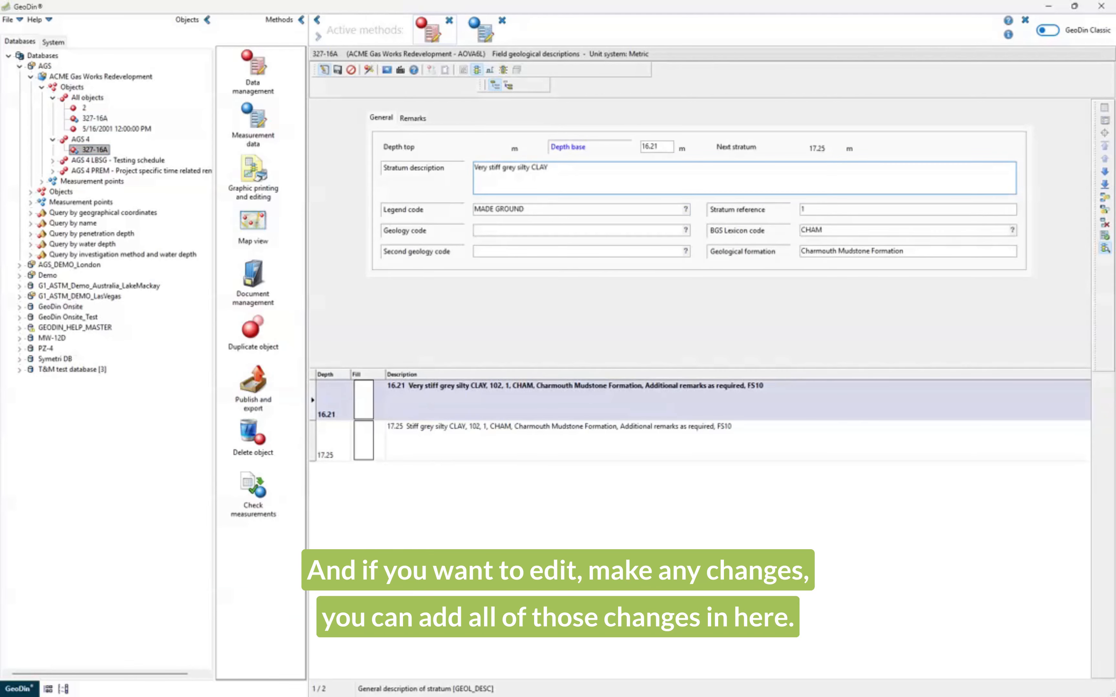
pyautogui.click(581, 210)
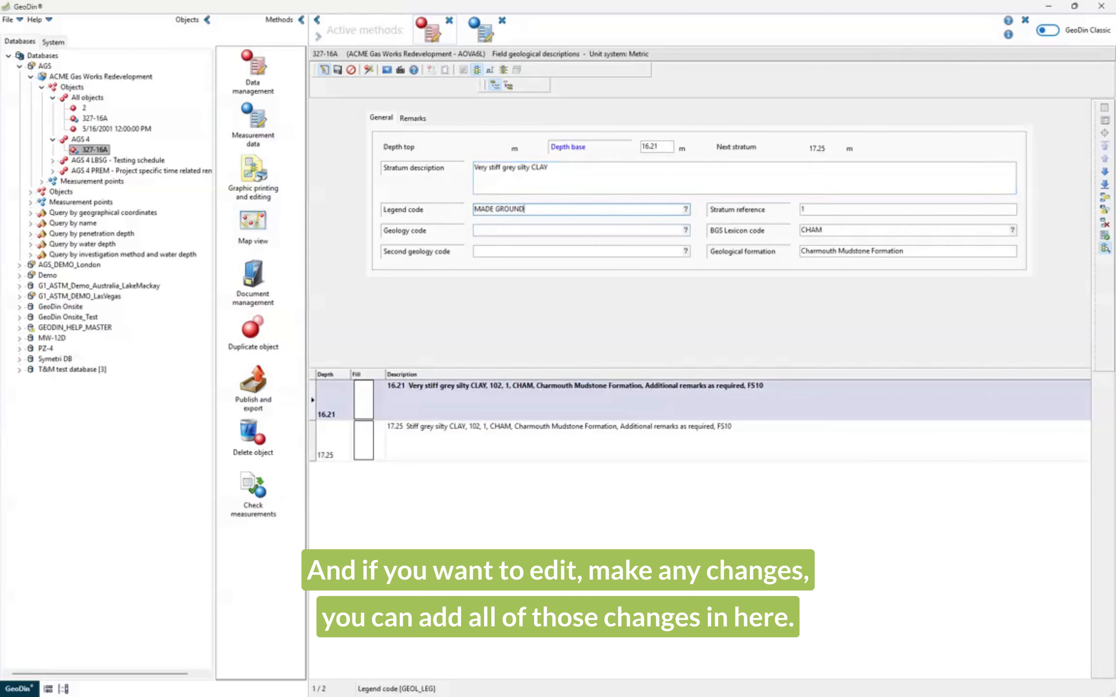
pyautogui.click(559, 171)
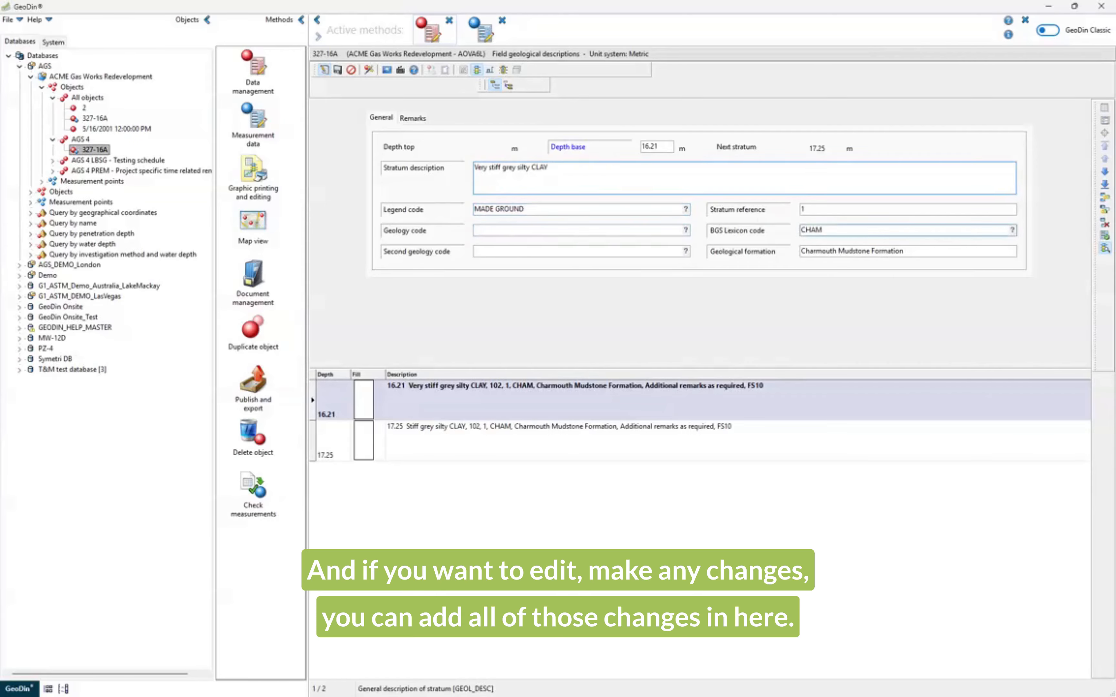
# - Review the samples, well design and casing diameter tables of 327-16A
pyautogui.click(490, 70)
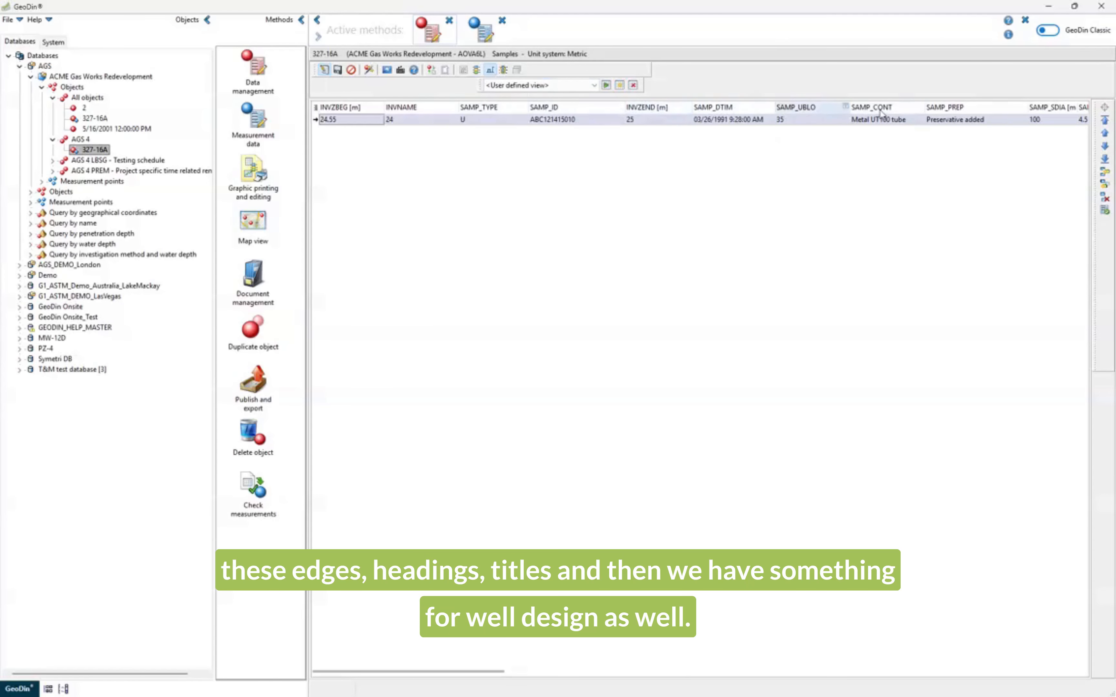
pyautogui.click(502, 70)
pyautogui.click(516, 70)
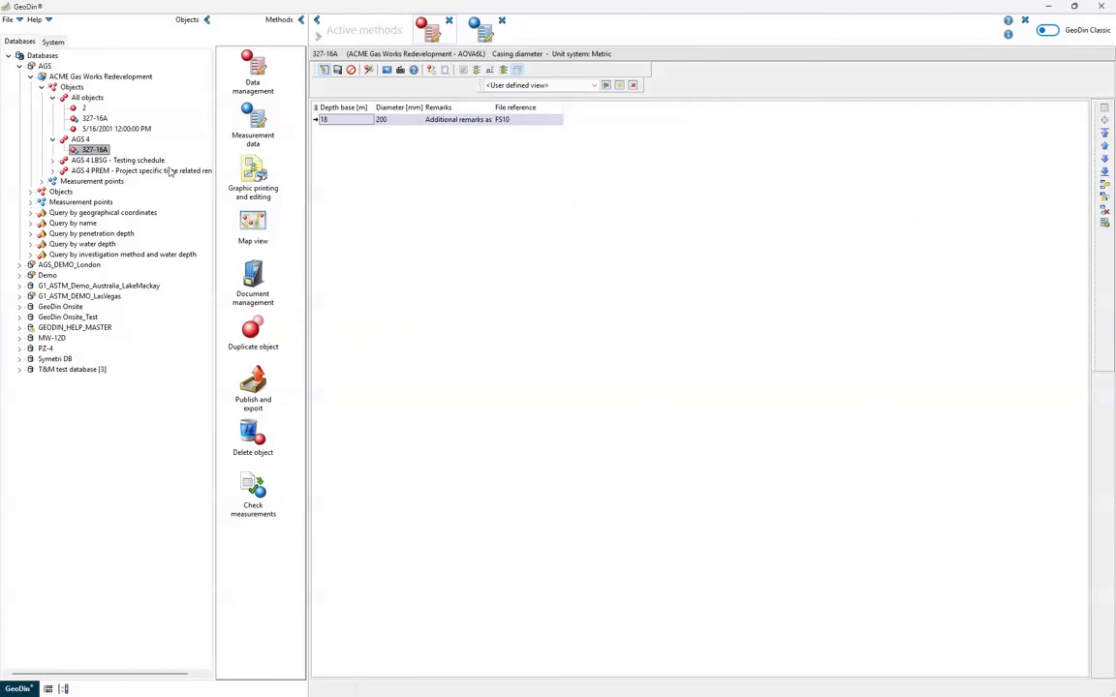
# - Display the measurement data of 327-16A and look through the available AGS test groups
pyautogui.click(266, 135)
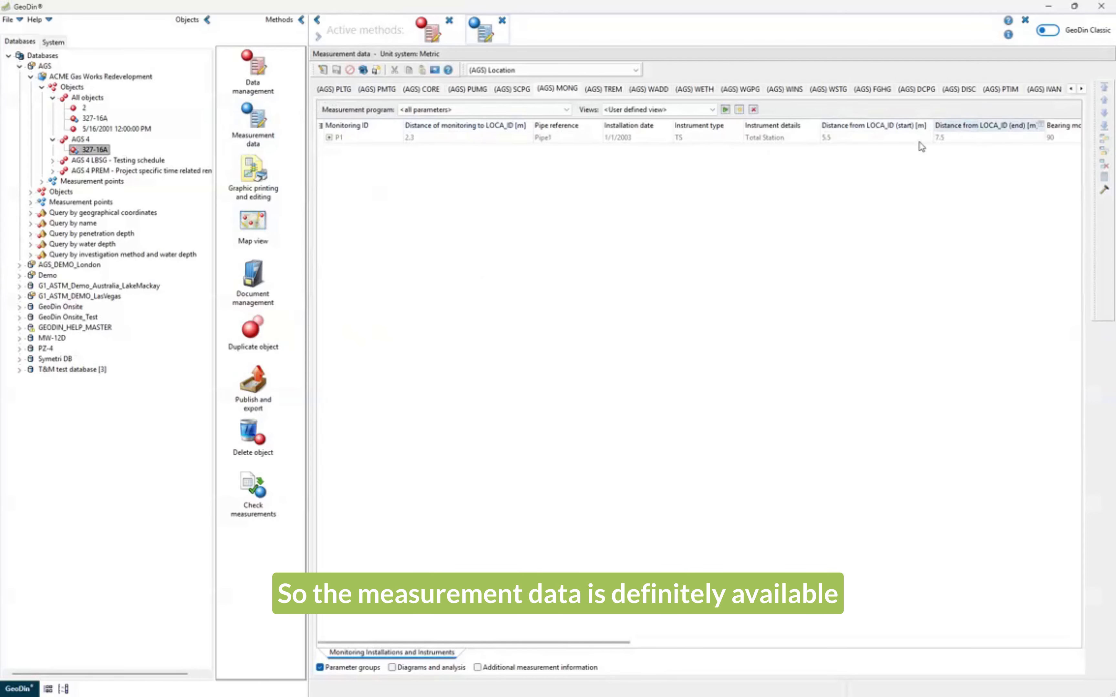
pyautogui.click(1080, 91)
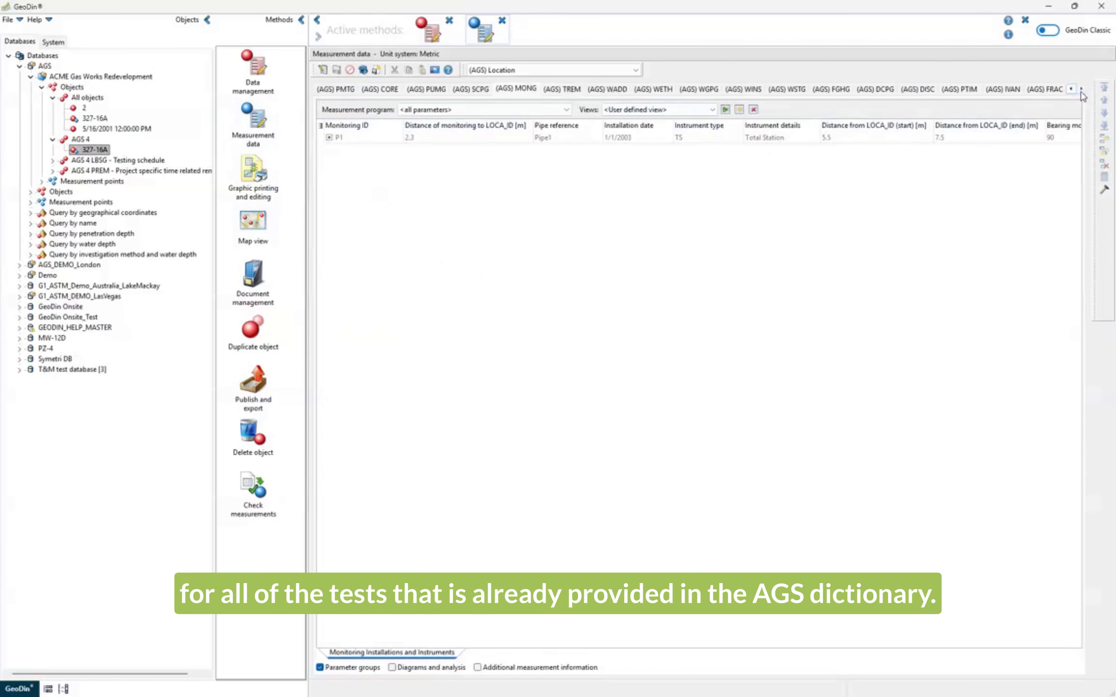
pyautogui.click(1080, 90)
pyautogui.click(1081, 91)
pyautogui.click(1080, 90)
pyautogui.click(1080, 91)
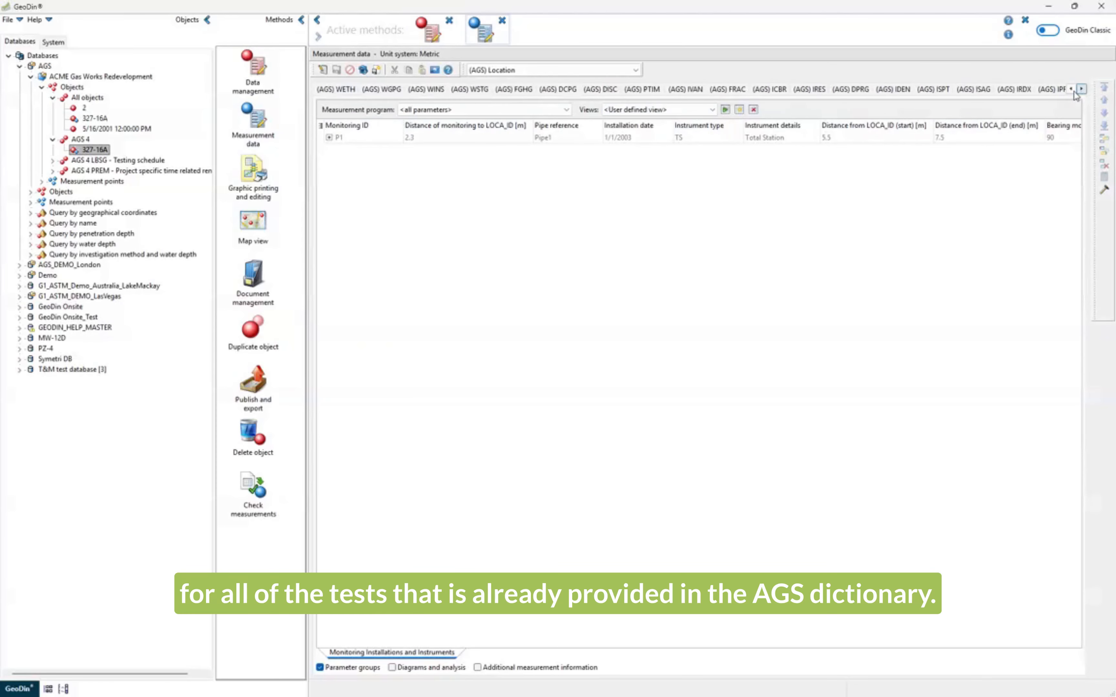
pyautogui.click(1069, 90)
pyautogui.click(1070, 91)
pyautogui.click(1070, 90)
pyautogui.click(1070, 90)
pyautogui.click(1069, 90)
pyautogui.click(1069, 91)
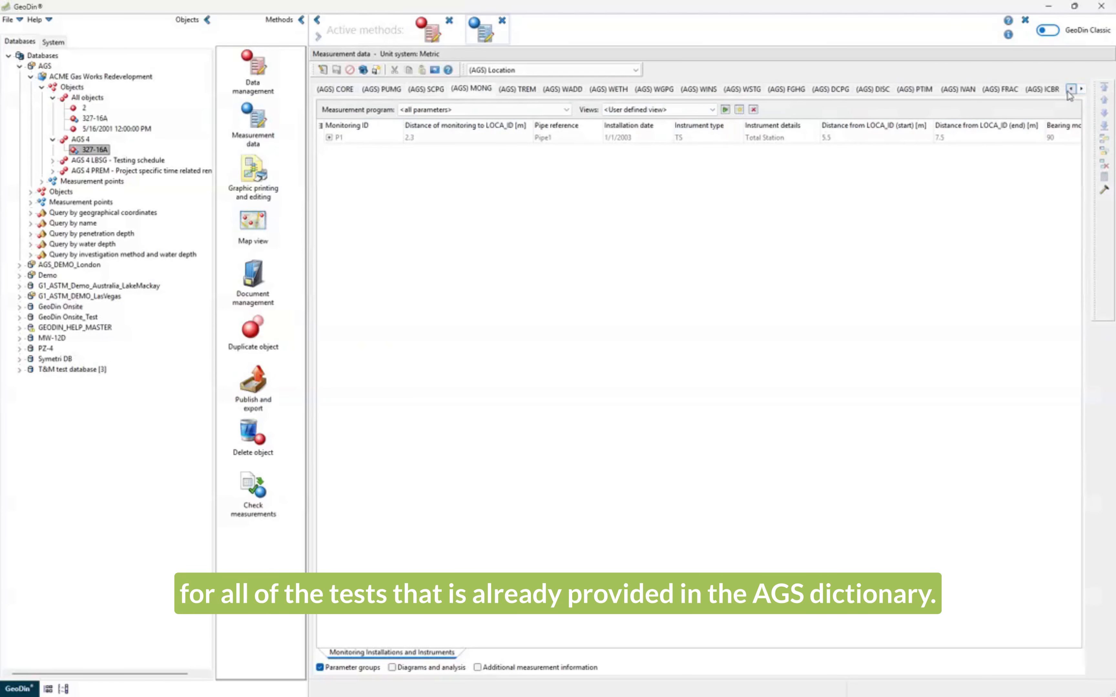
# - Show the pressuremeter test results (PMTG) of 327-16A and expand the test record at 2.7 m
pyautogui.click(1070, 90)
pyautogui.click(1070, 91)
pyautogui.click(376, 88)
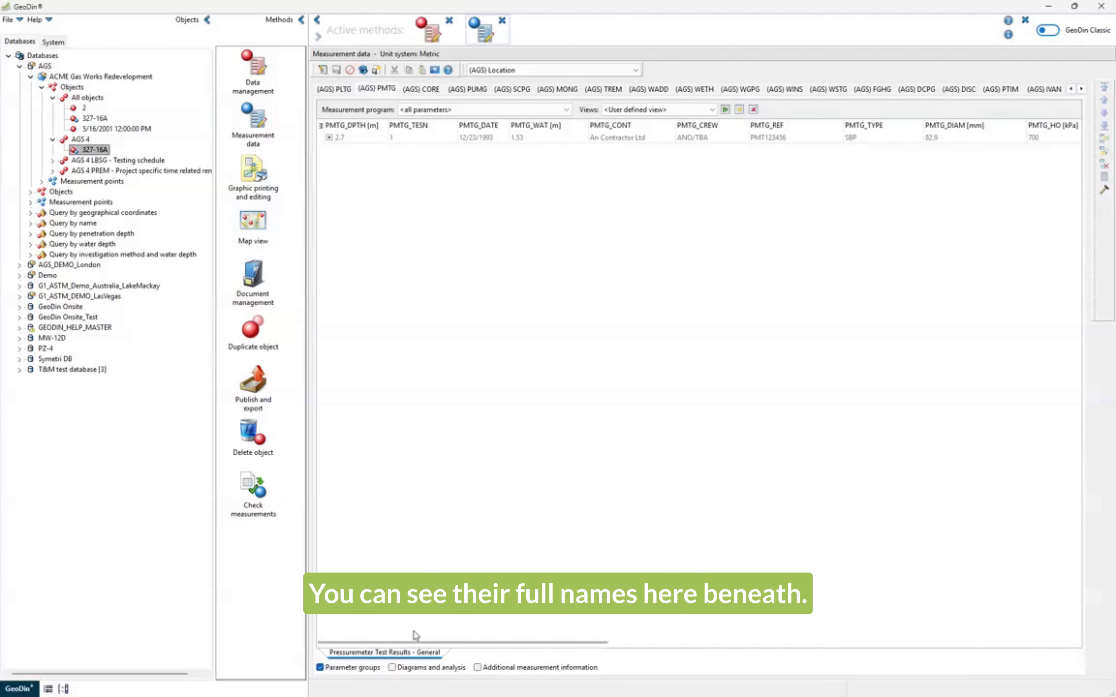
pyautogui.click(329, 138)
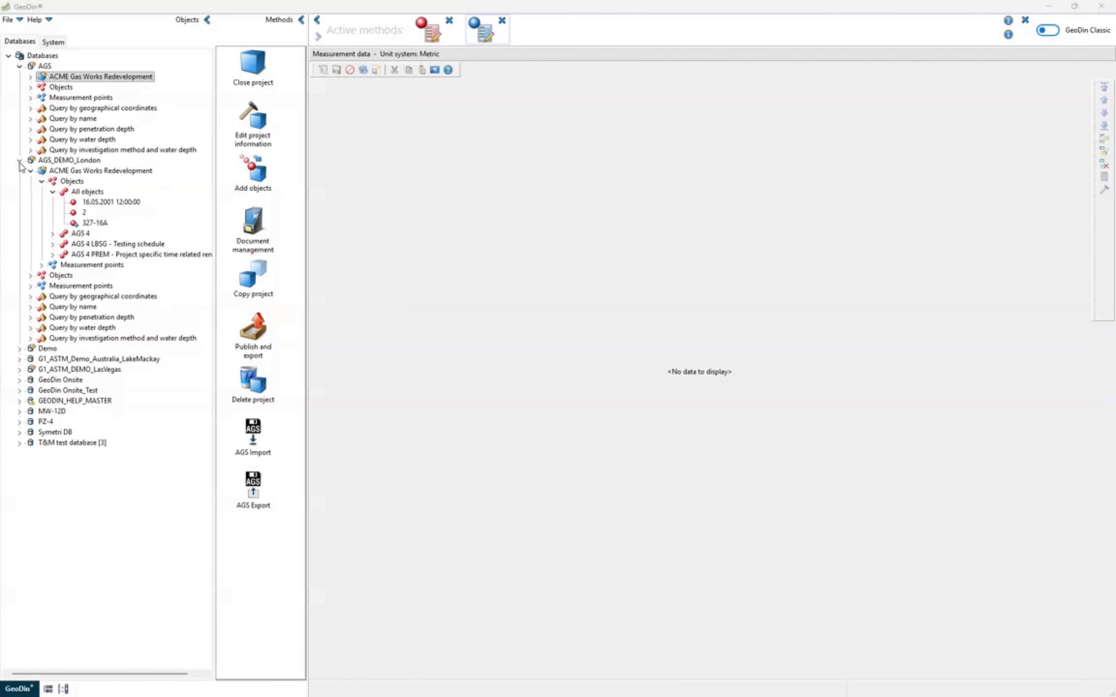
pyautogui.click(19, 161)
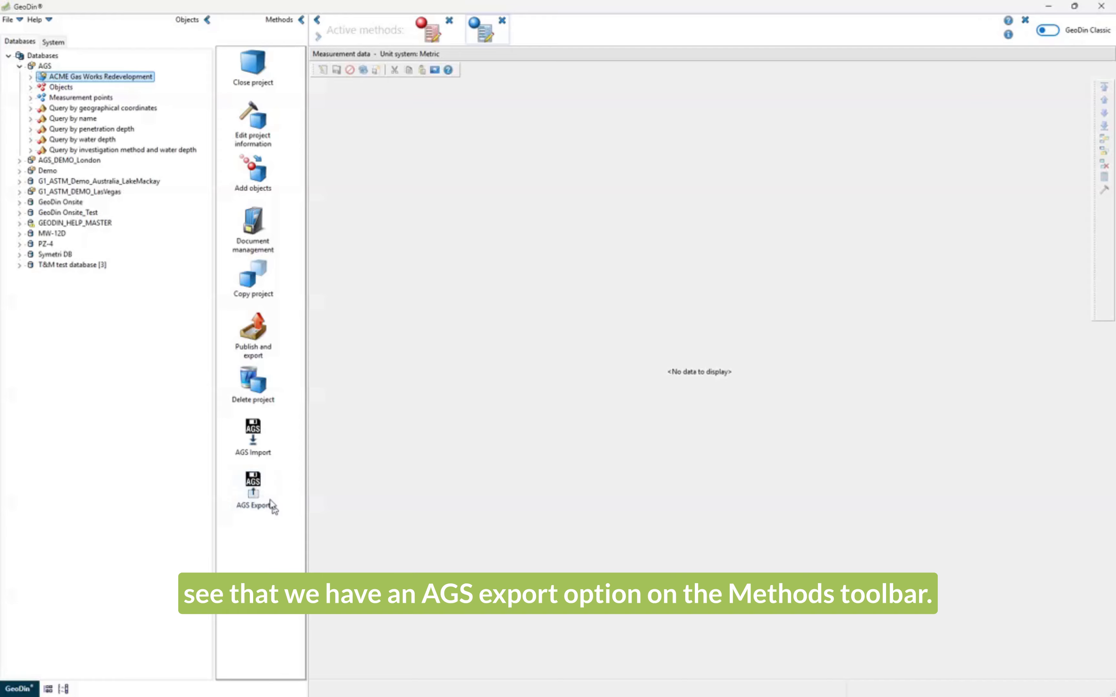
pyautogui.doubleClick(261, 490)
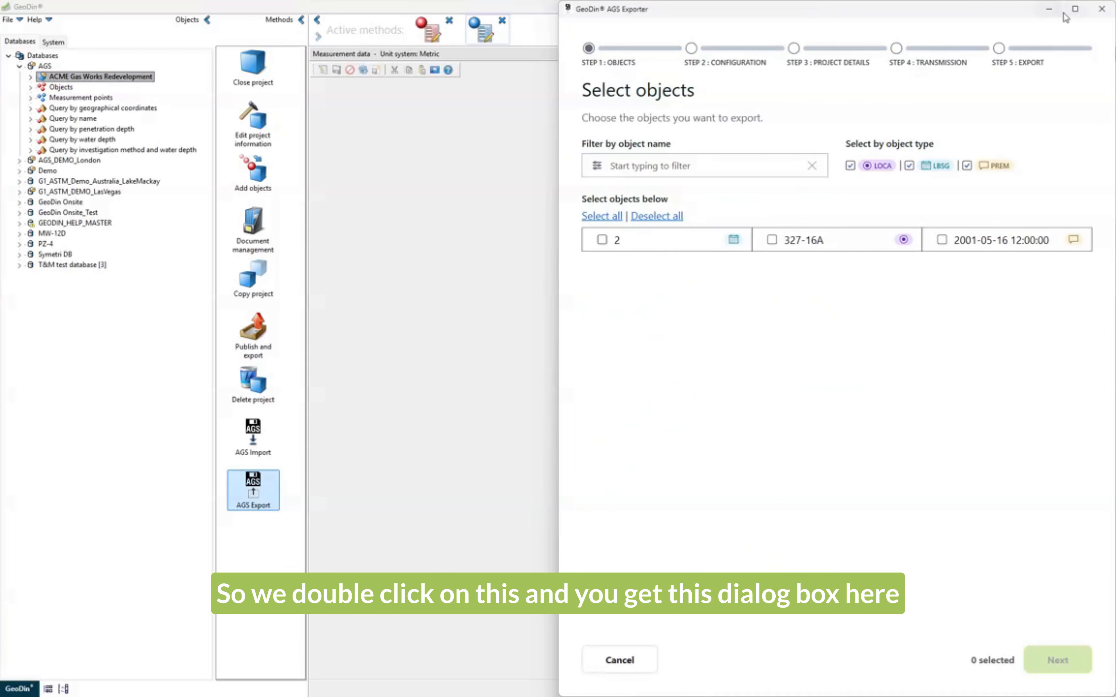
pyautogui.click(1075, 9)
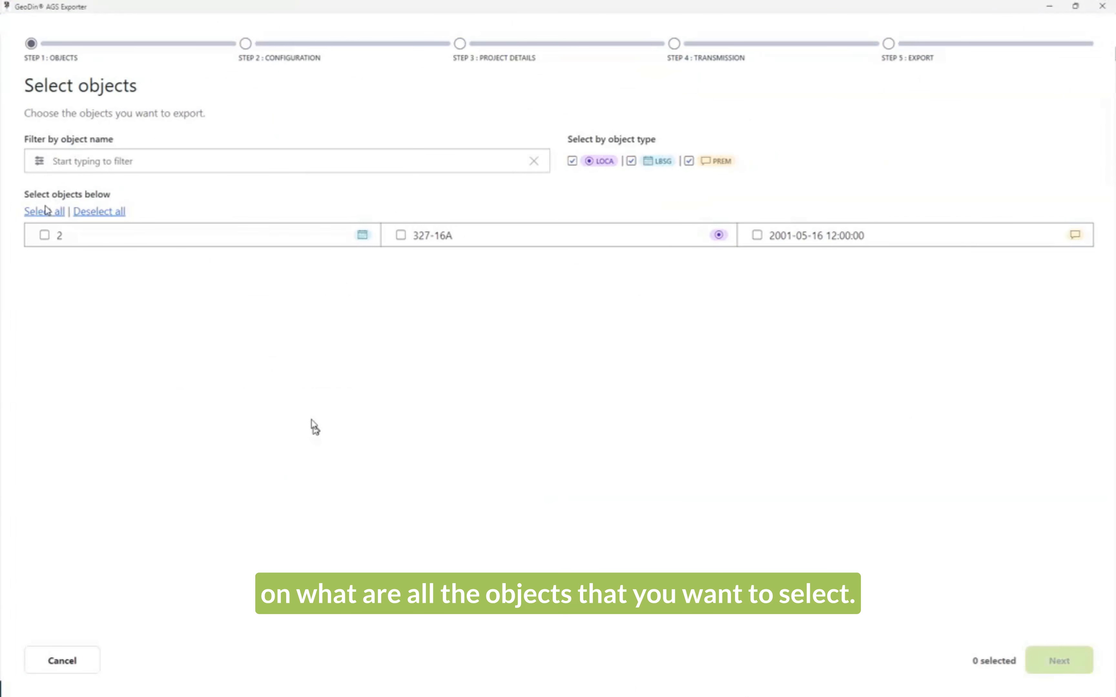
pyautogui.click(45, 236)
pyautogui.click(400, 236)
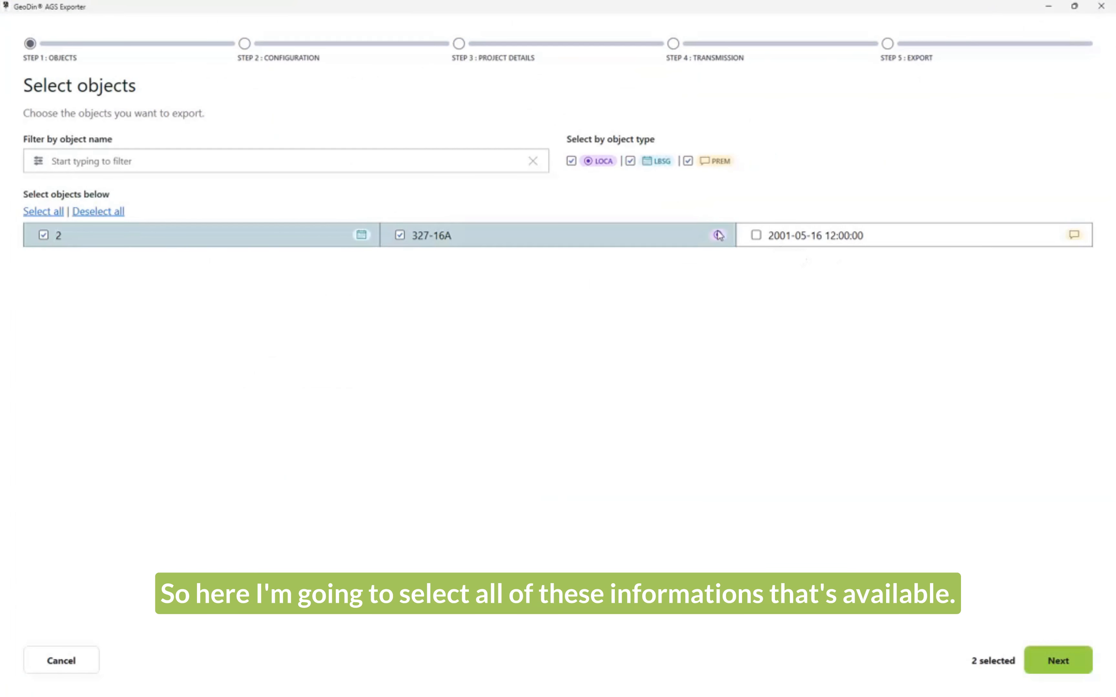
pyautogui.click(756, 236)
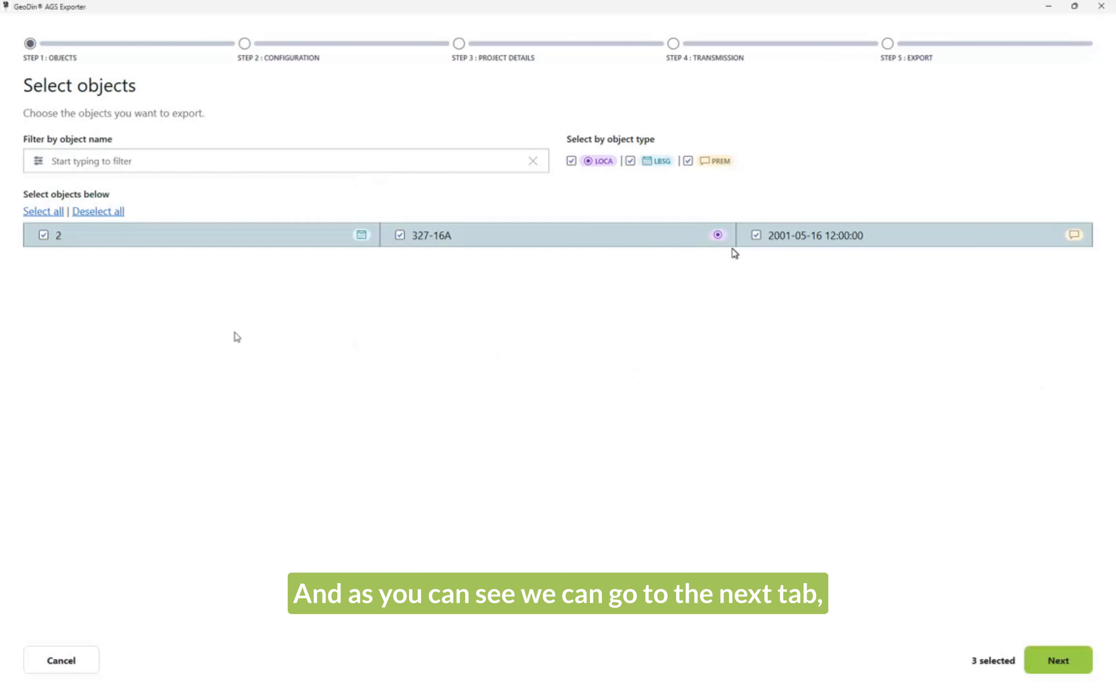
pyautogui.click(1057, 661)
# - Set the export format to Standard AGS 4.1.1, review the optional groups and accept them all as selected
pyautogui.click(120, 146)
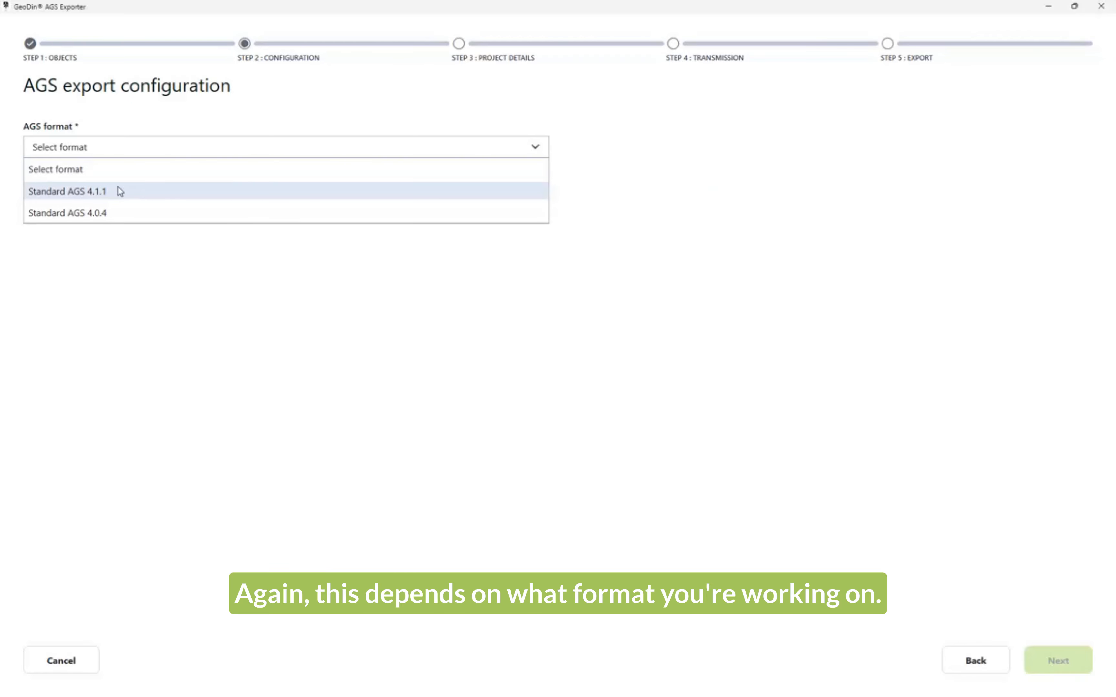
pyautogui.click(120, 191)
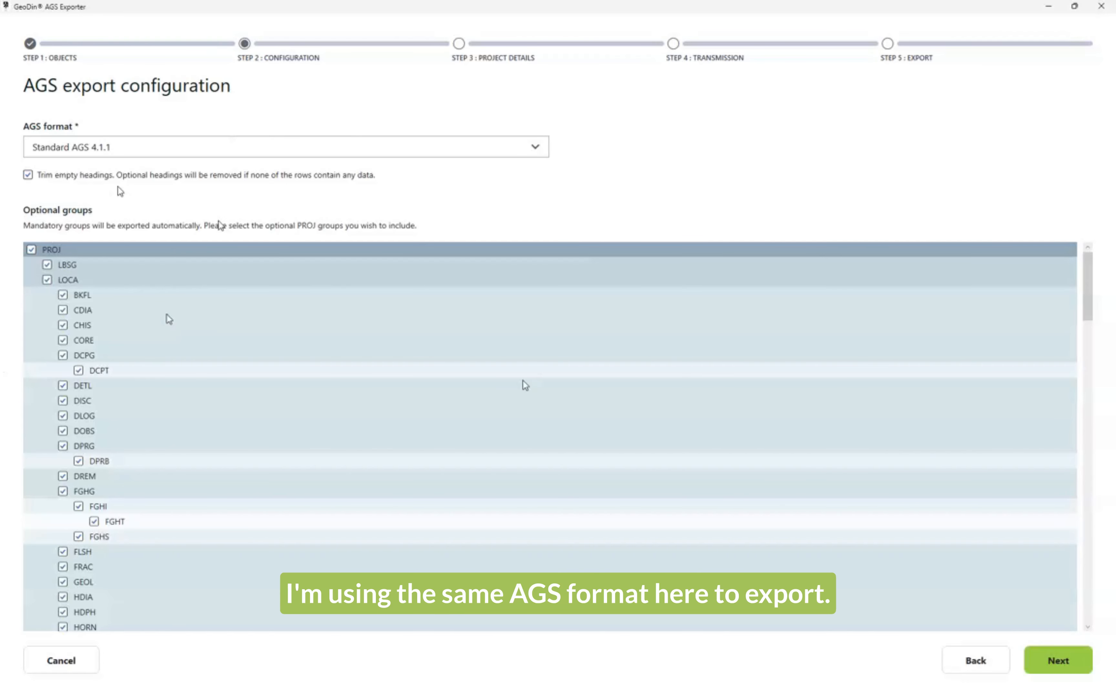
pyautogui.scroll(-1, 369, 424)
pyautogui.scroll(1, 266, 383)
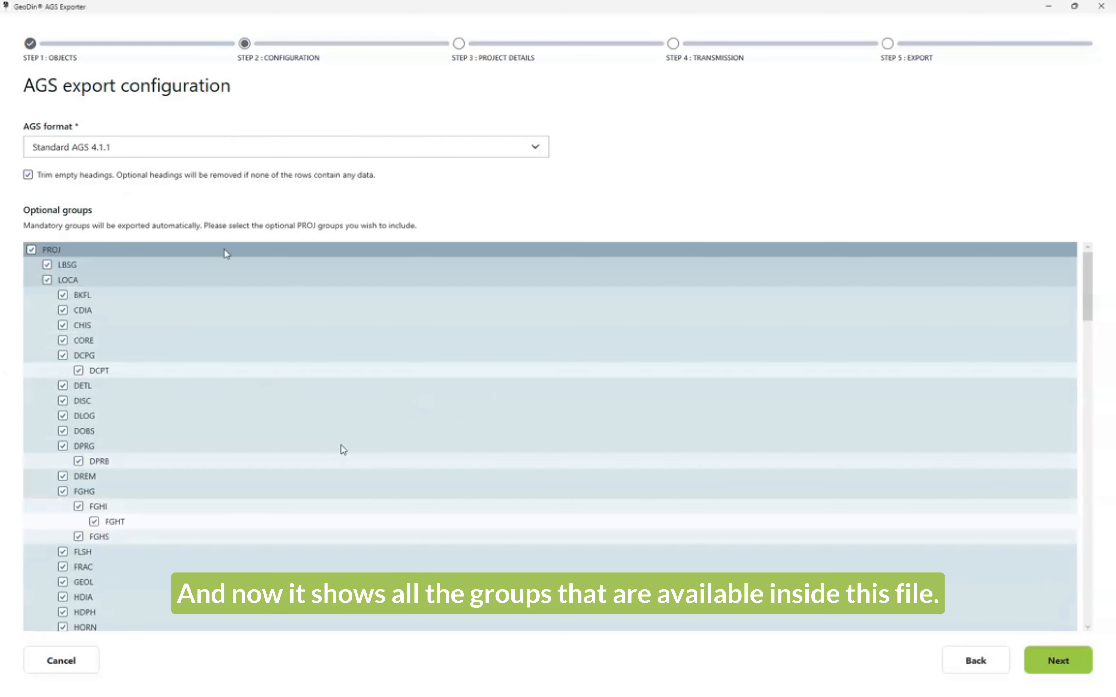
pyautogui.scroll(-10, 242, 359)
pyautogui.scroll(-20, 252, 391)
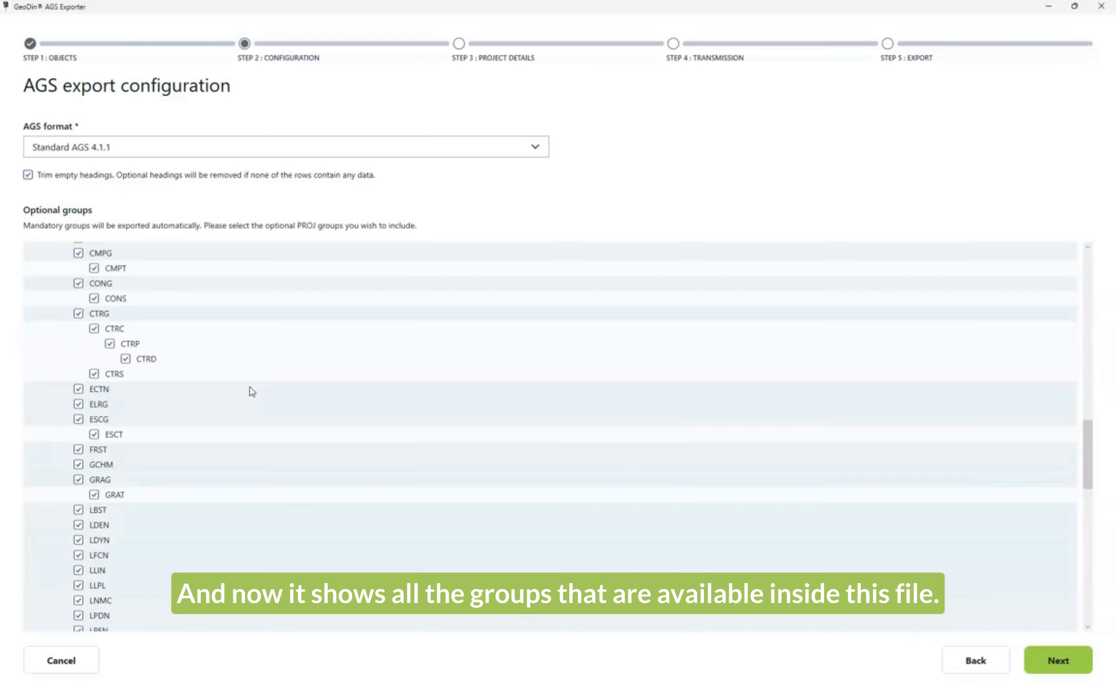
pyautogui.scroll(-5, 251, 391)
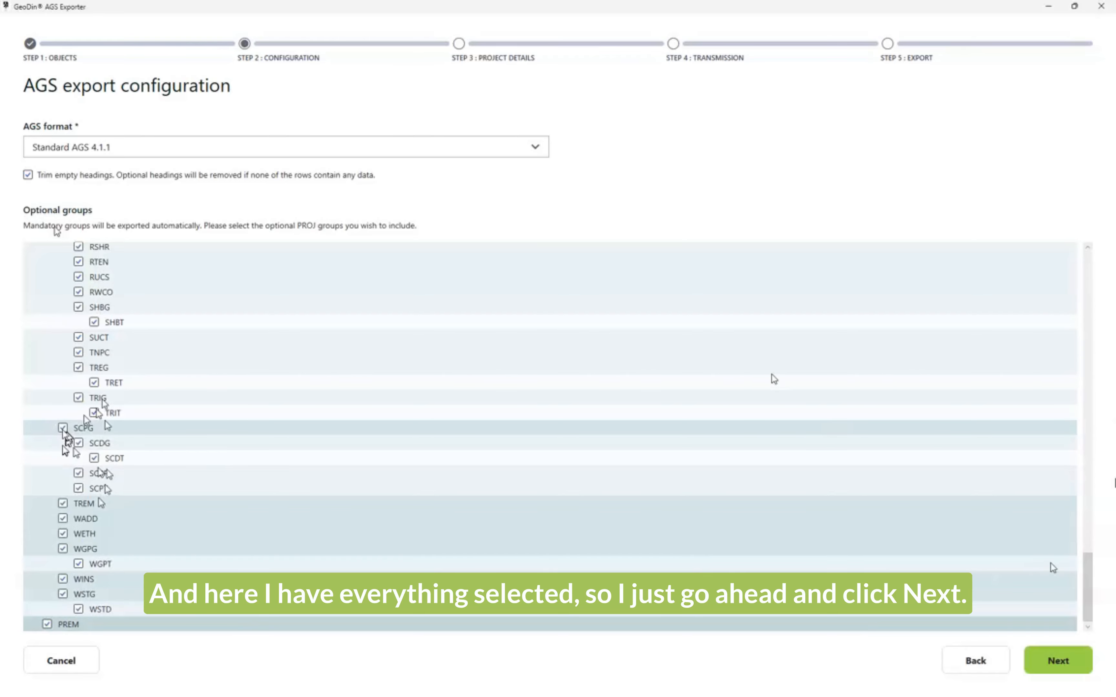
pyautogui.scroll(8, 475, 471)
pyautogui.scroll(10, 501, 558)
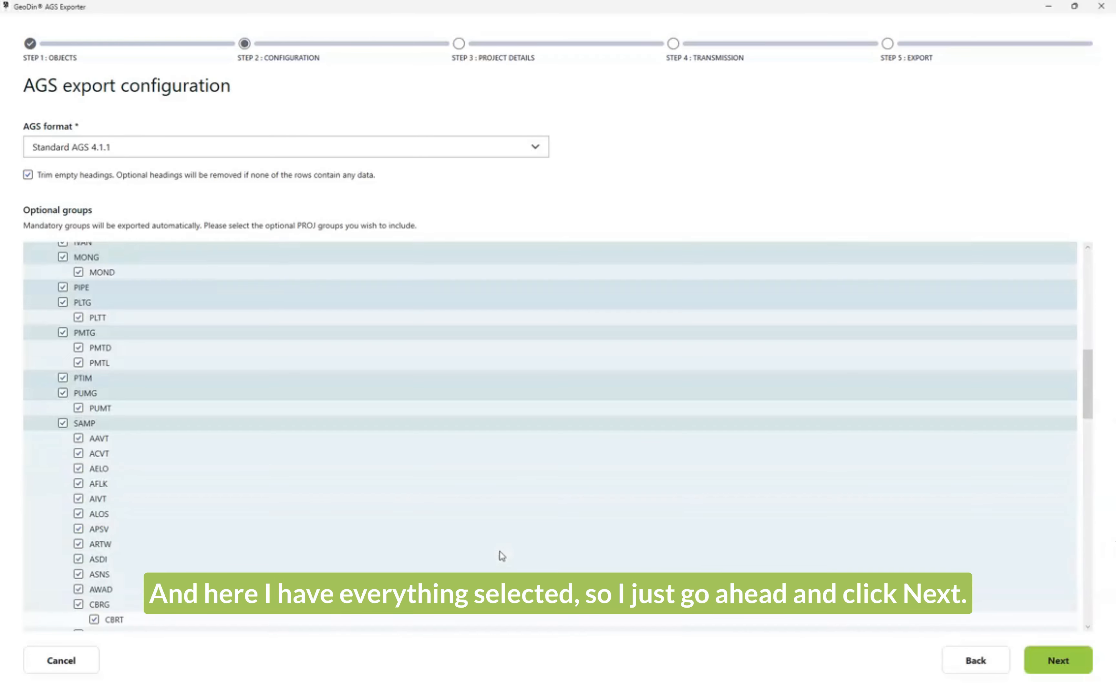
pyautogui.click(1056, 664)
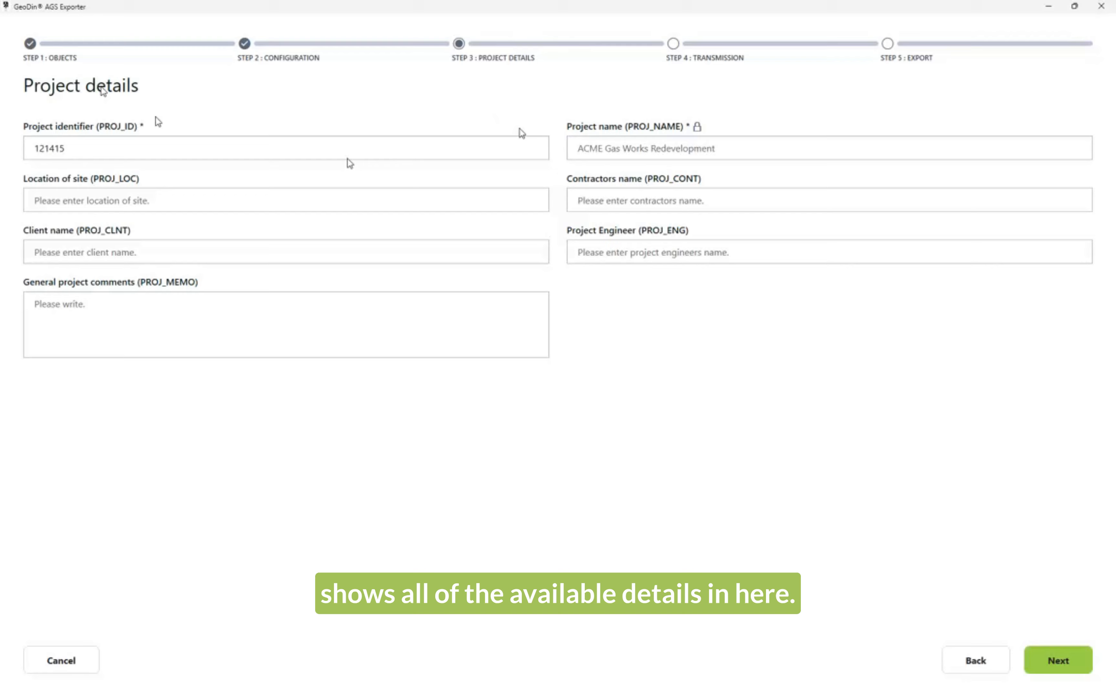
pyautogui.click(677, 208)
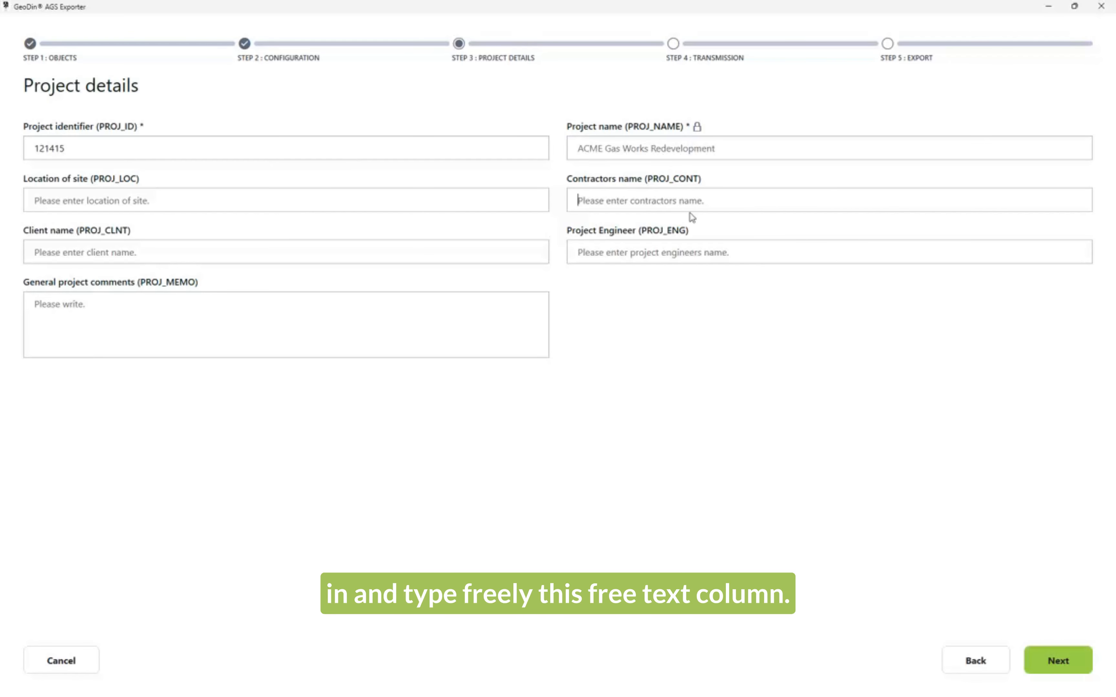
pyautogui.write('Free t')
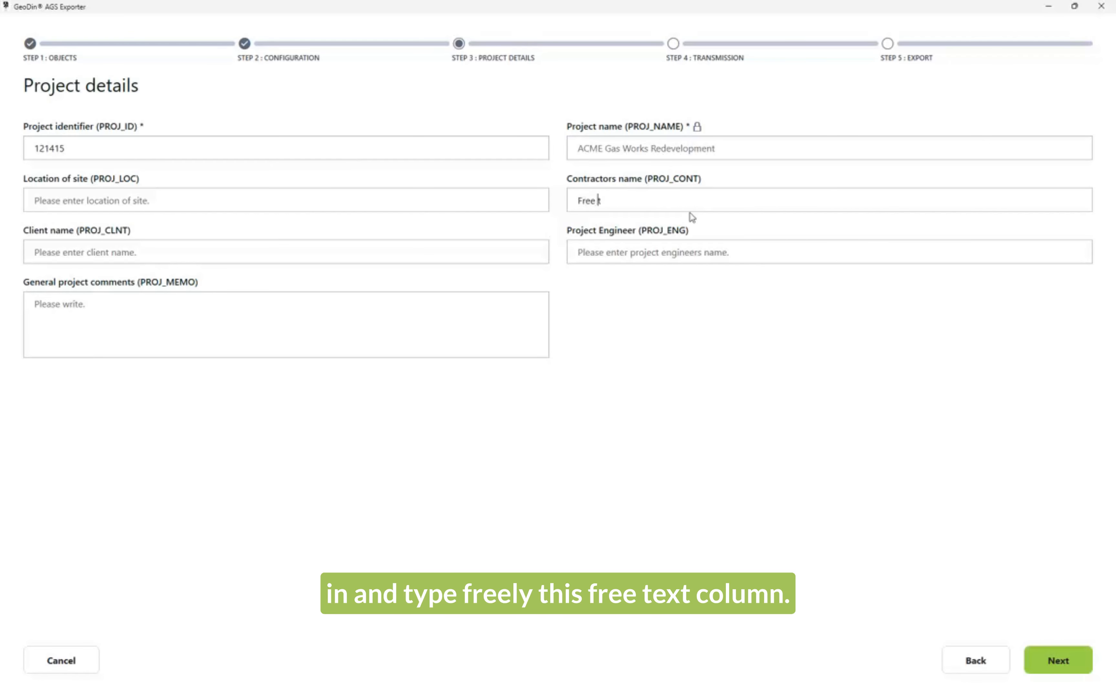
pyautogui.write('e')
pyautogui.press('BackSpace')
pyautogui.press('BackSpace')
pyautogui.press('BackSpace')
pyautogui.press('BackSpace')
pyautogui.press('BackSpace')
pyautogui.press('BackSpace')
pyautogui.press('BackSpace')
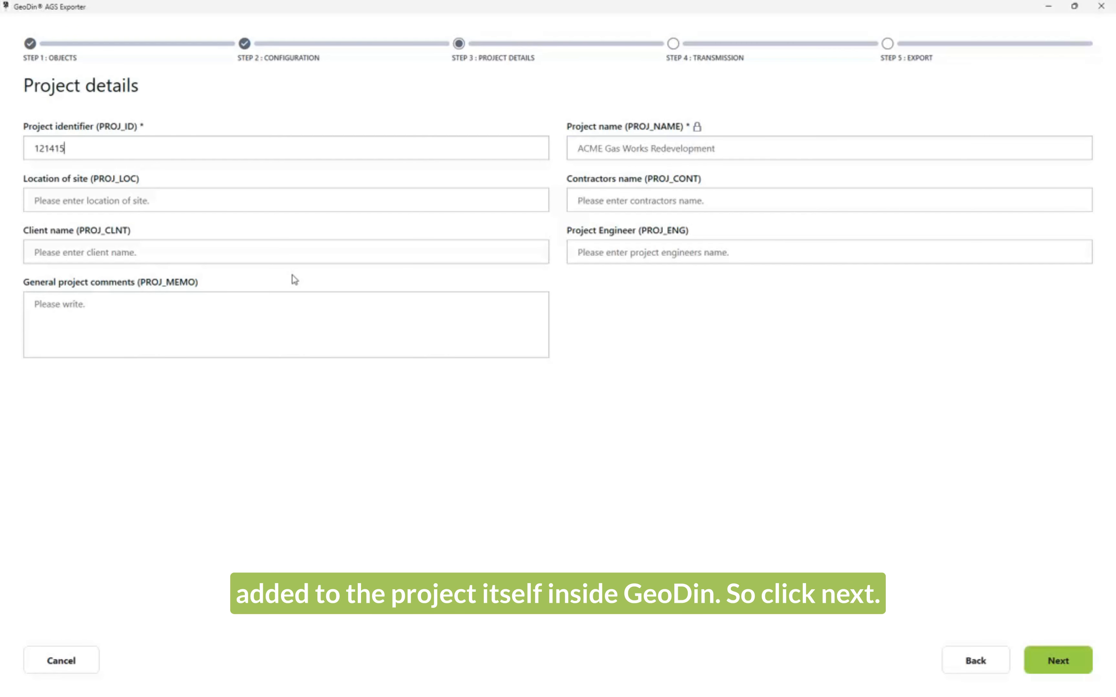
# - Accept the project and transmission details as they are and export the file as AGS into the Desktop's AGS folder
pyautogui.click(1077, 656)
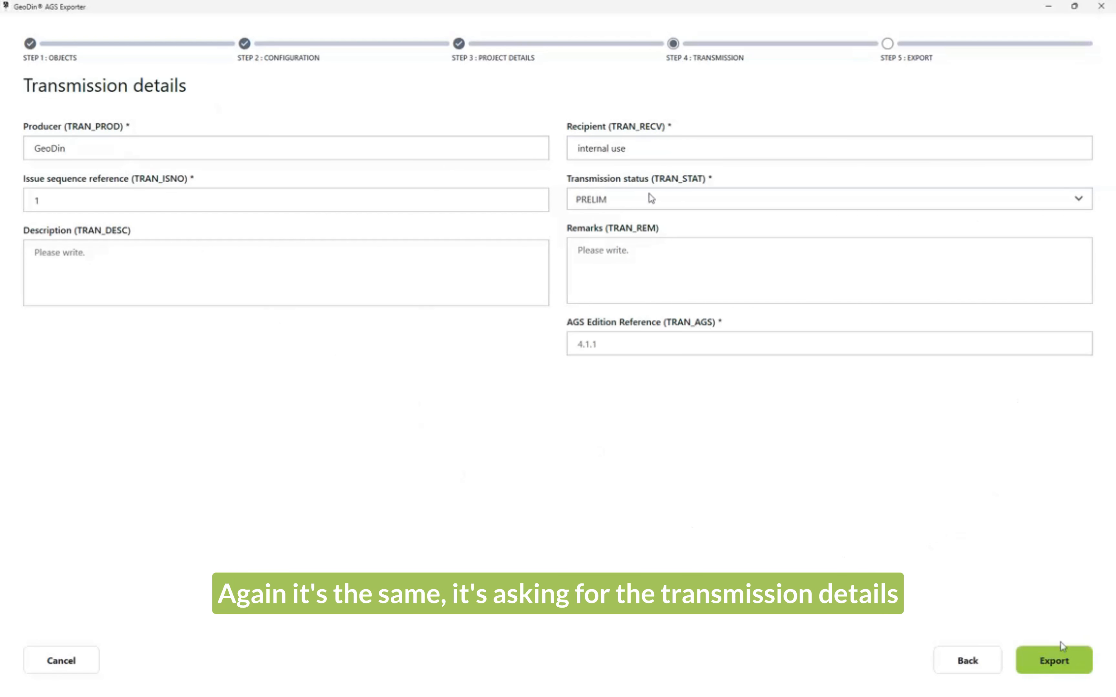
pyautogui.click(1053, 668)
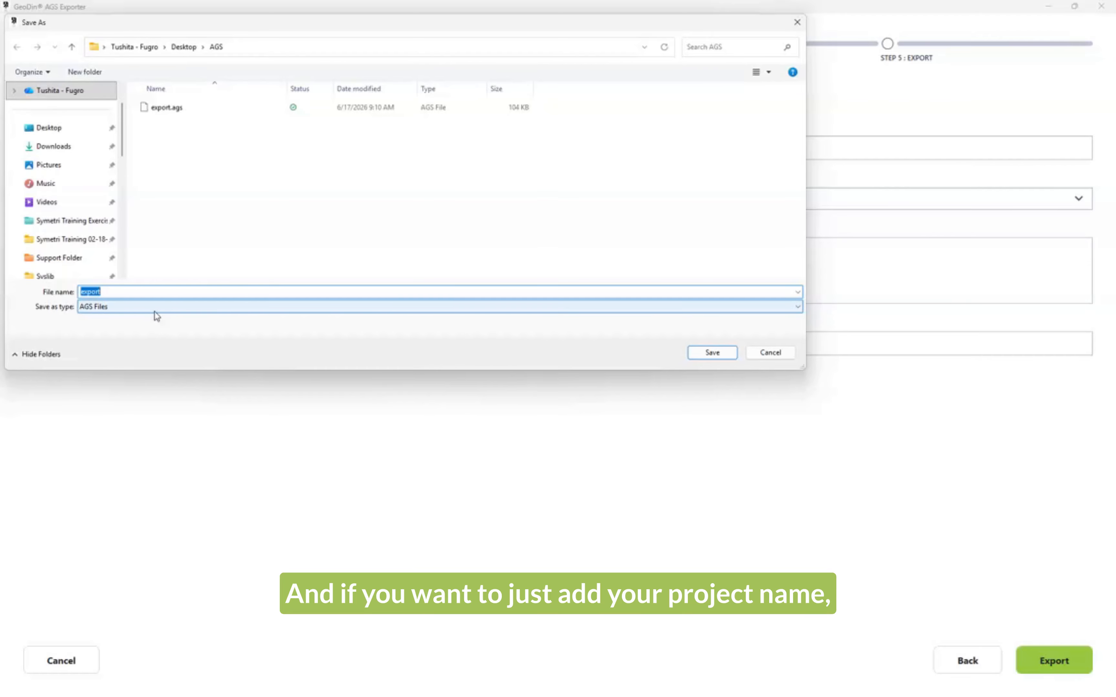
pyautogui.write('AGS')
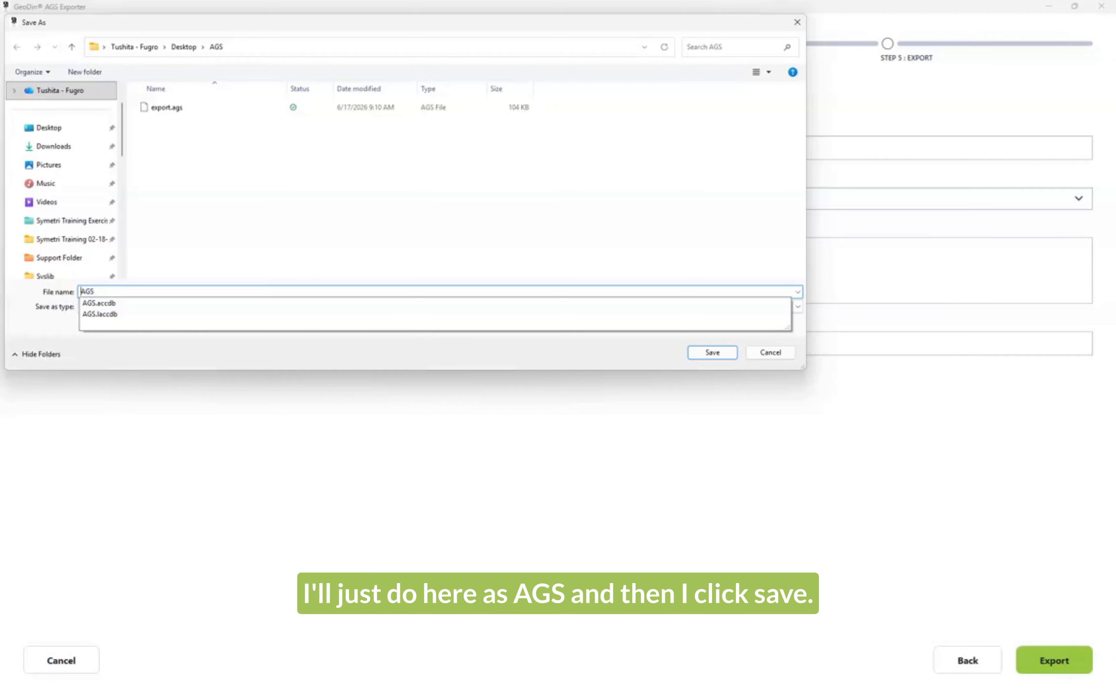
pyautogui.click(256, 256)
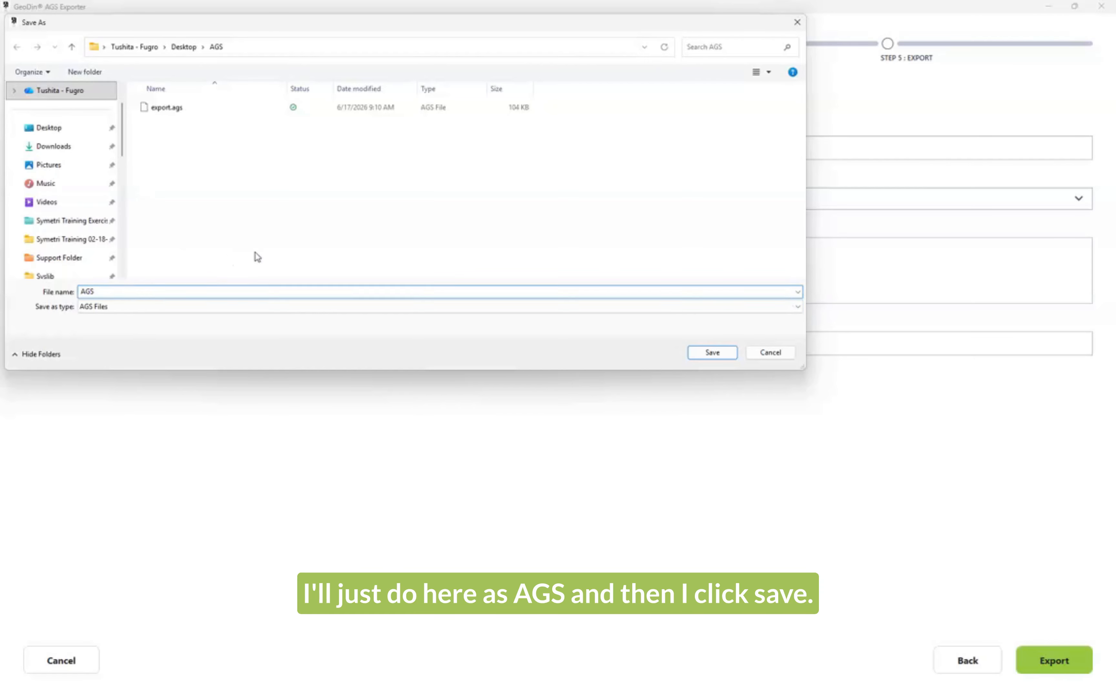
pyautogui.click(718, 358)
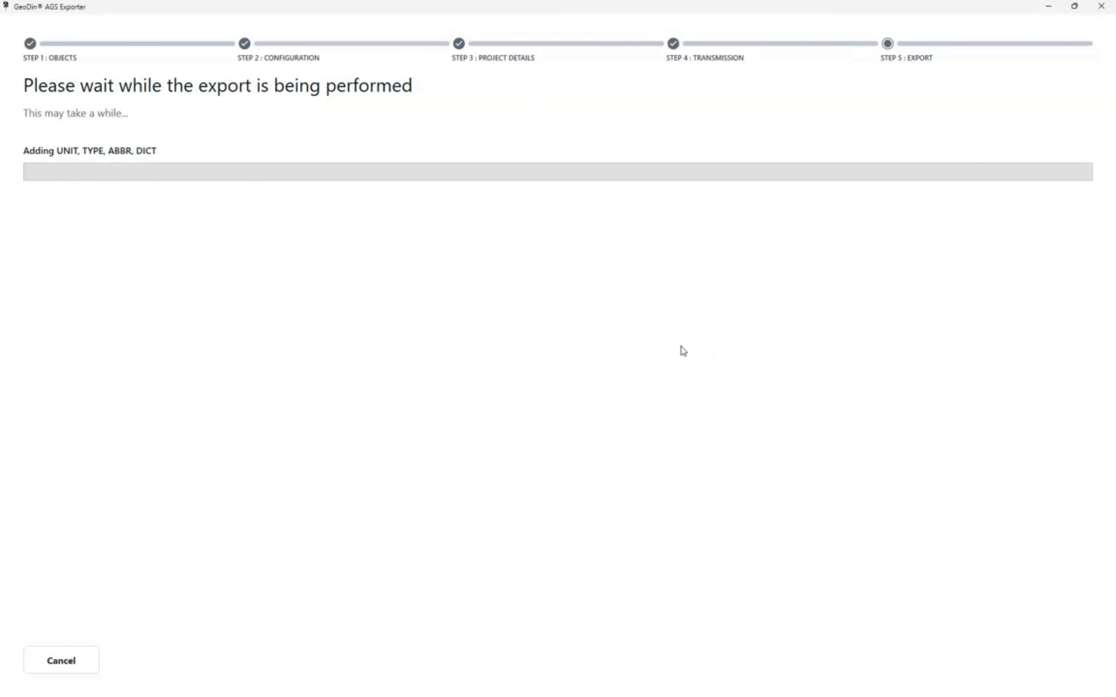